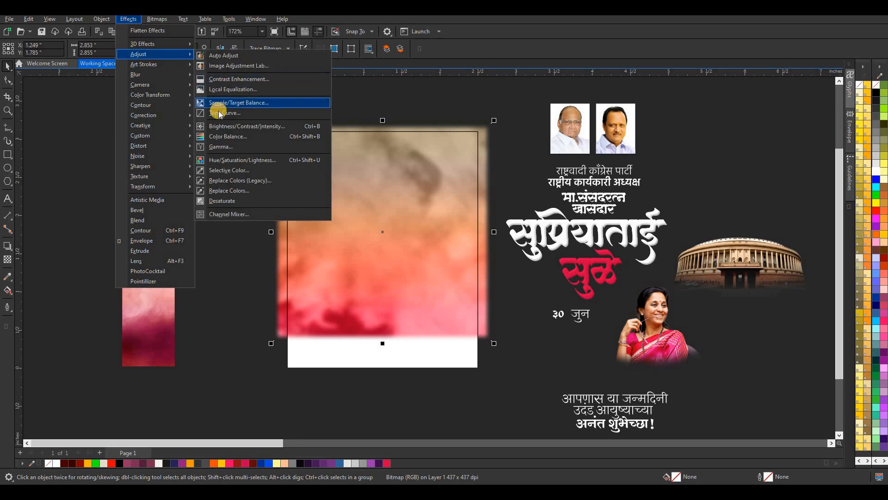
- Brighten the blurred background image with Tone Curve, resetting the RGB channel and bending its curve upward
{"action": "left_click", "coordinate": [218, 114]}
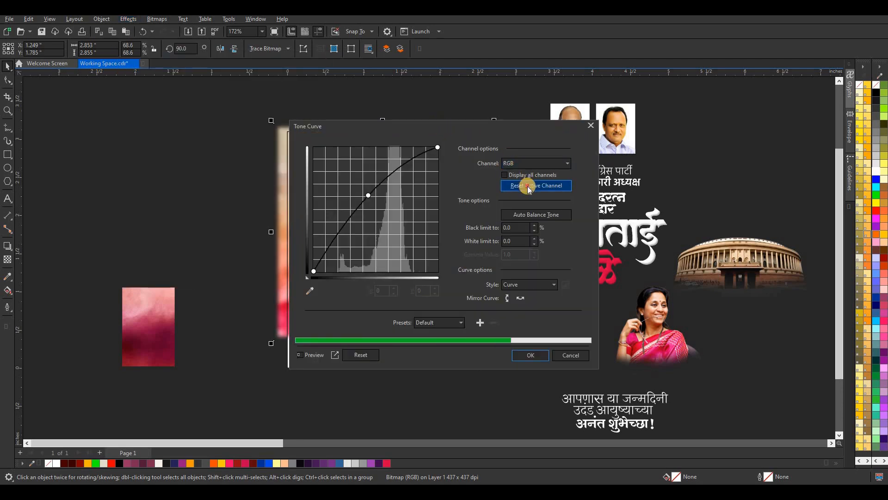
{"action": "left_click", "coordinate": [524, 183]}
{"action": "left_click_drag", "start_coordinate": [401, 128], "coordinate": [636, 114]}
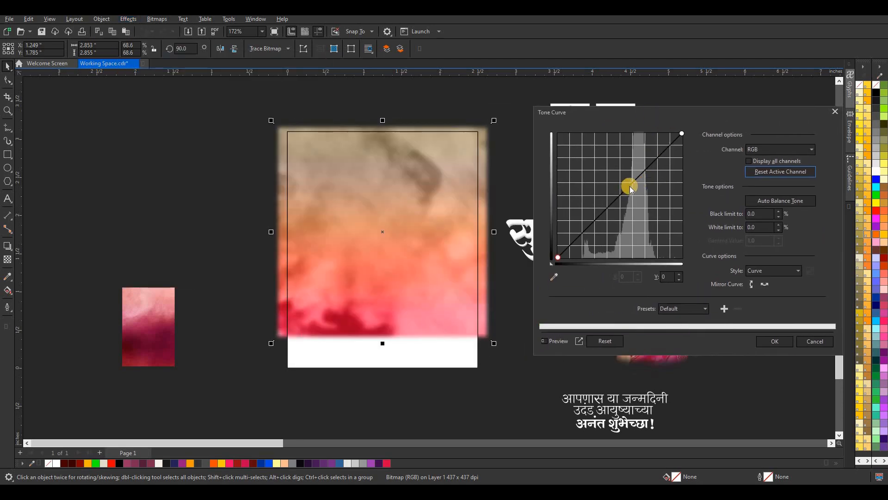
{"action": "mouse_move", "coordinate": [625, 184]}
{"action": "left_mouse_down"}
{"action": "mouse_move", "coordinate": [612, 174]}
{"action": "mouse_move", "coordinate": [610, 193]}
{"action": "left_mouse_up"}
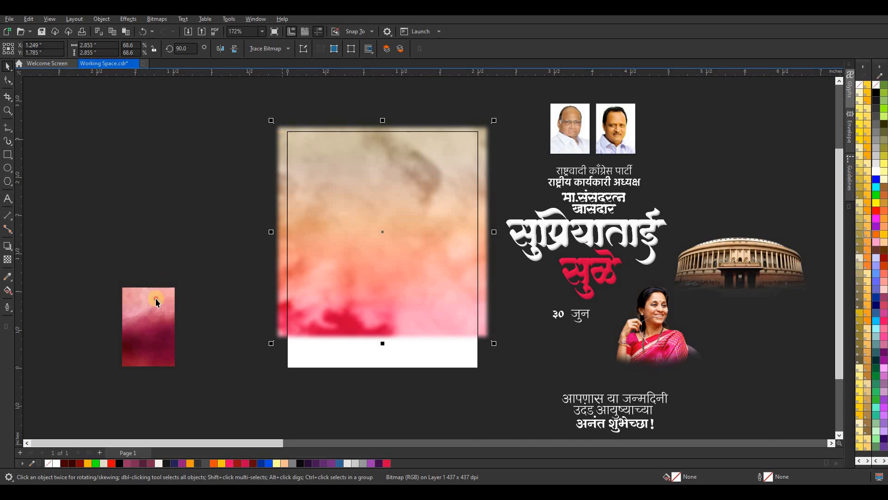
- Bring the maroon texture image to the front, scale it to about 2.62 by 3.93 inches and place it over the poster
{"action": "left_click_drag", "start_coordinate": [148, 326], "coordinate": [299, 240]}
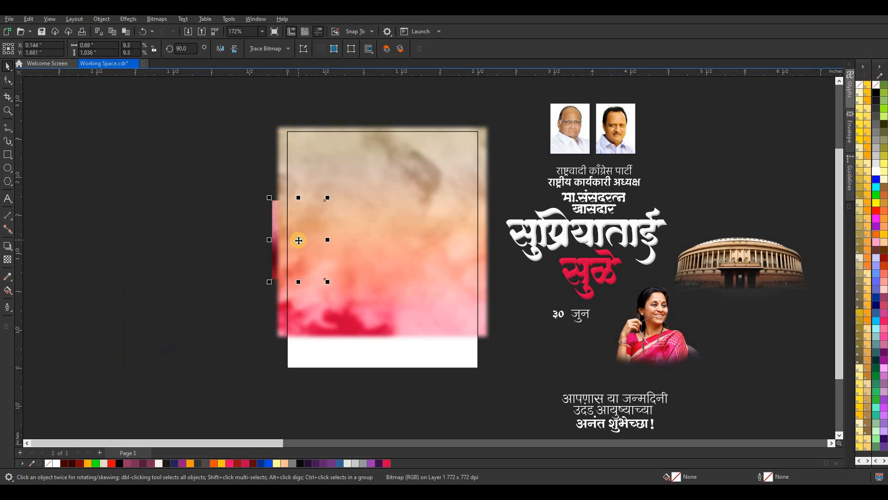
{"action": "key", "text": "shift+Page_Up"}
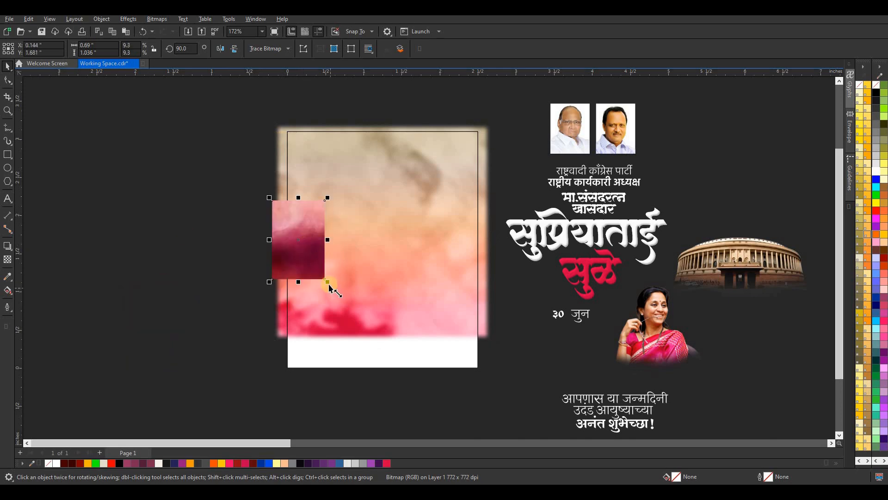
{"action": "left_click_drag", "start_coordinate": [329, 287], "coordinate": [493, 403]}
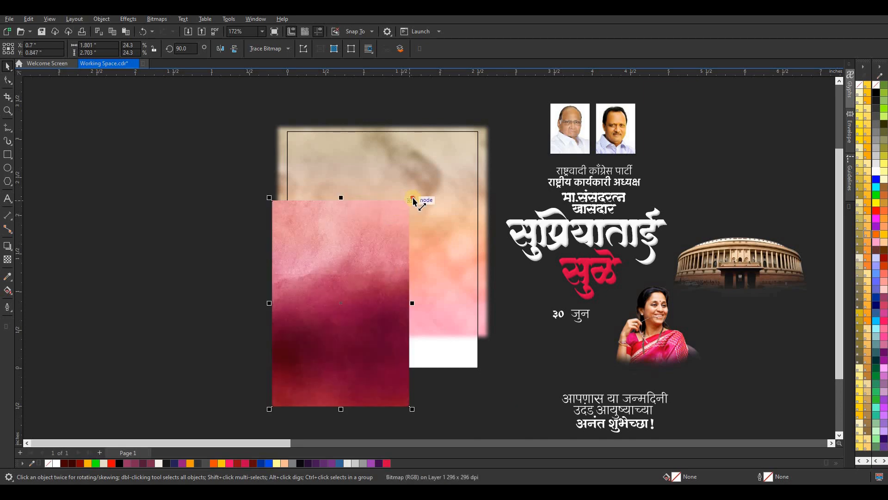
{"action": "left_click_drag", "start_coordinate": [413, 200], "coordinate": [513, 111]}
{"action": "left_click_drag", "start_coordinate": [421, 297], "coordinate": [430, 272]}
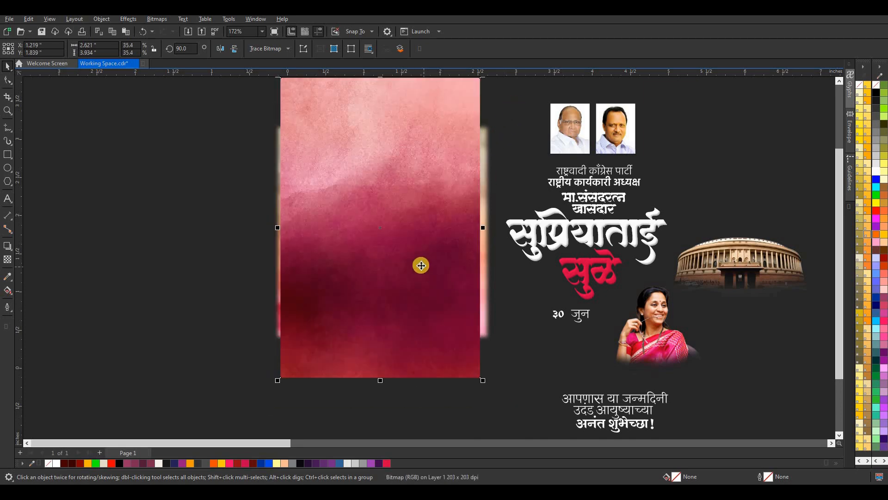
- Apply a vertical fountain transparency to the maroon texture so its upper part fades into the blurred background
{"action": "left_click", "coordinate": [7, 259]}
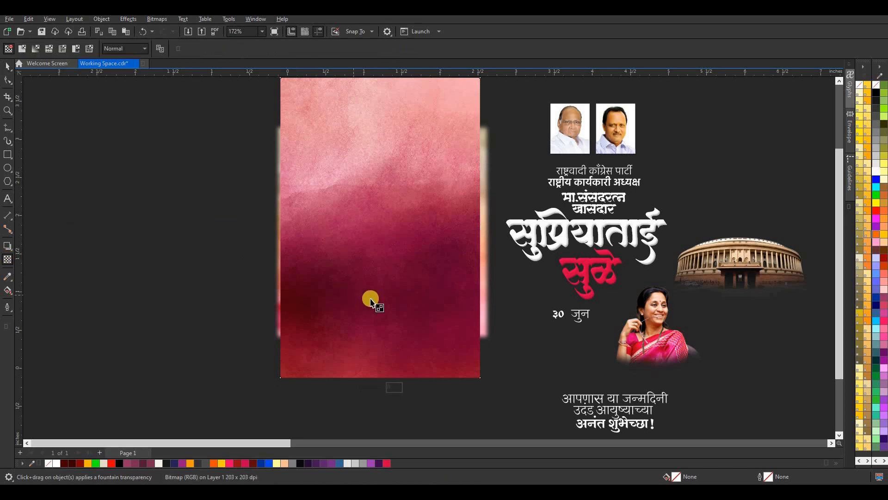
{"action": "left_click_drag", "start_coordinate": [376, 306], "coordinate": [375, 233]}
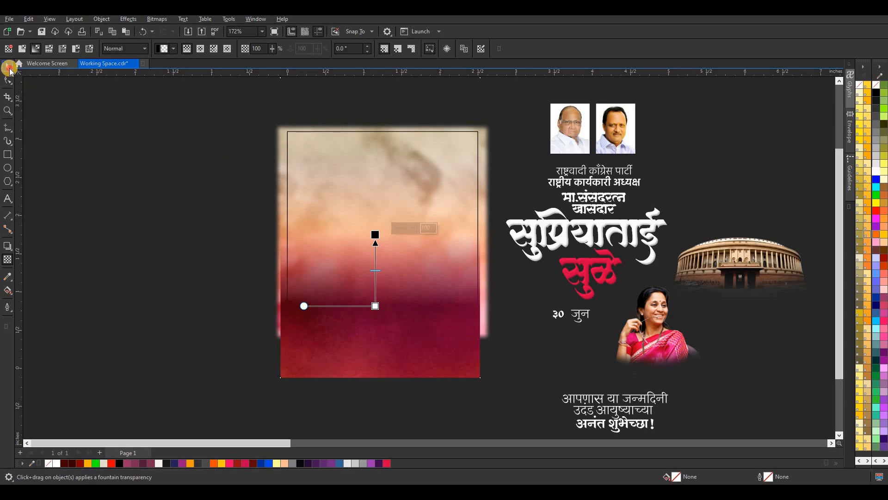
{"action": "left_click", "coordinate": [8, 67]}
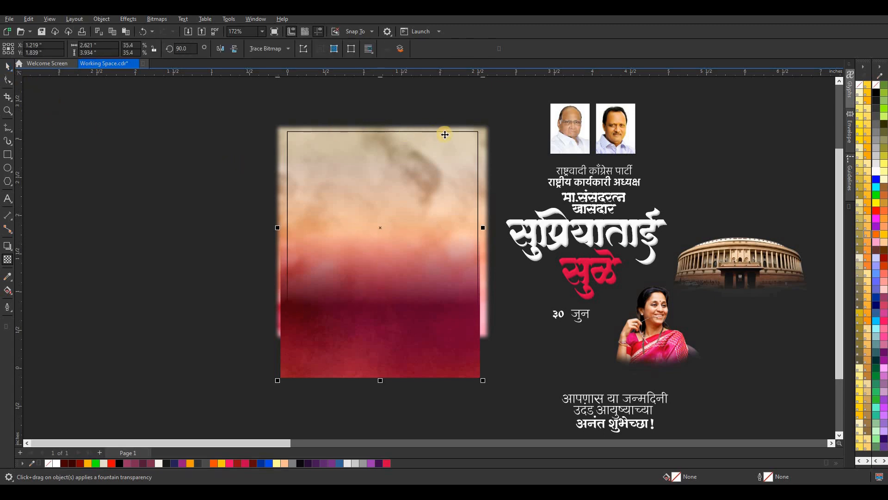
- Try to PowerClip the blurred background image inside the poster rectangle
{"action": "right_click", "coordinate": [484, 132]}
{"action": "left_click", "coordinate": [502, 262]}
{"action": "left_click", "coordinate": [448, 206]}
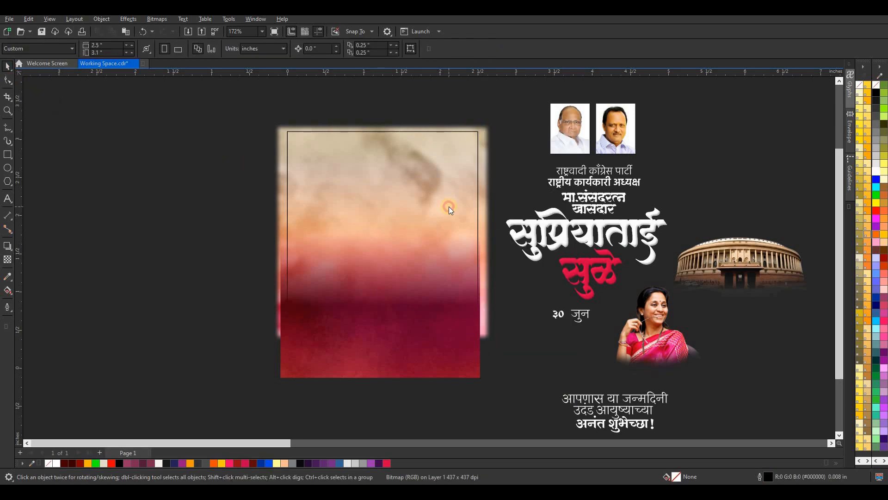
{"action": "left_click", "coordinate": [476, 270]}
- Send the maroon texture image to the back of the page
{"action": "left_click", "coordinate": [415, 313]}
{"action": "right_click", "coordinate": [415, 314]}
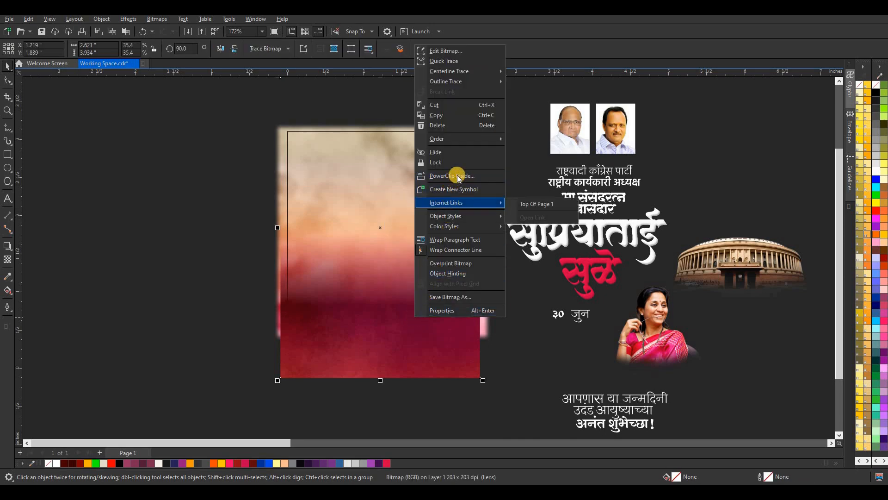
{"action": "mouse_move", "coordinate": [462, 138]}
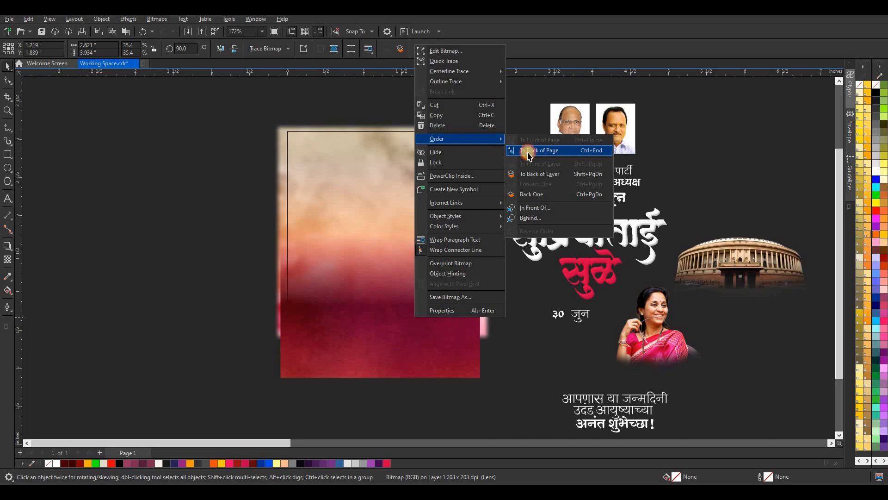
{"action": "left_click", "coordinate": [529, 150]}
- PowerClip the blurred background image and the maroon texture inside the poster rectangle
{"action": "right_click", "coordinate": [486, 134]}
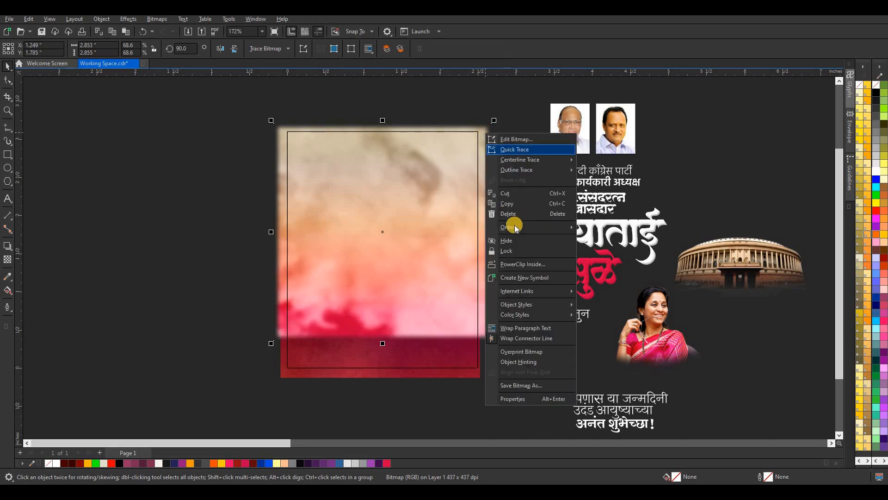
{"action": "left_click", "coordinate": [520, 257]}
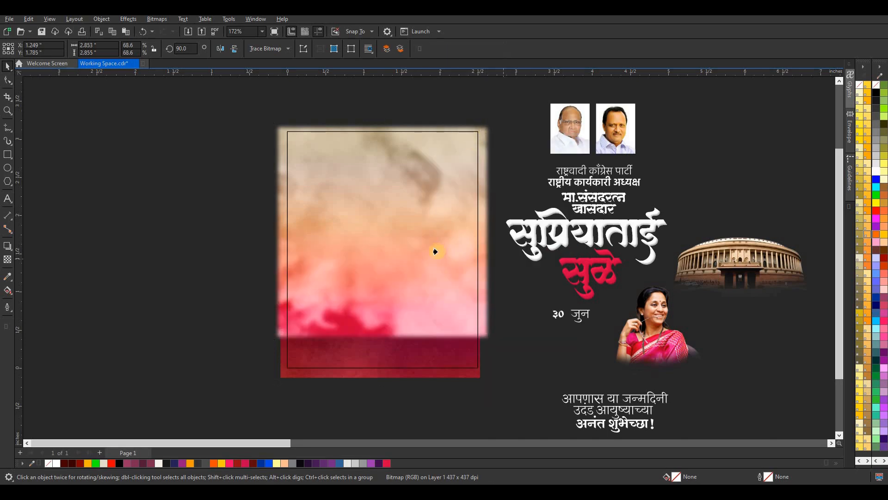
{"action": "right_click", "coordinate": [368, 375]}
{"action": "left_click", "coordinate": [412, 233]}
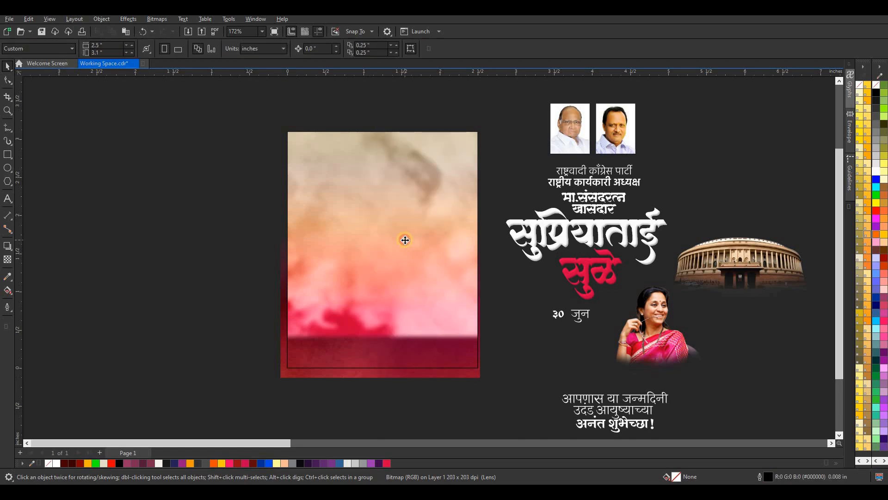
- Open the poster's PowerClip contents for editing and bring the blurred background image to the front of the layer
{"action": "left_click", "coordinate": [404, 238]}
{"action": "left_click", "coordinate": [41, 86]}
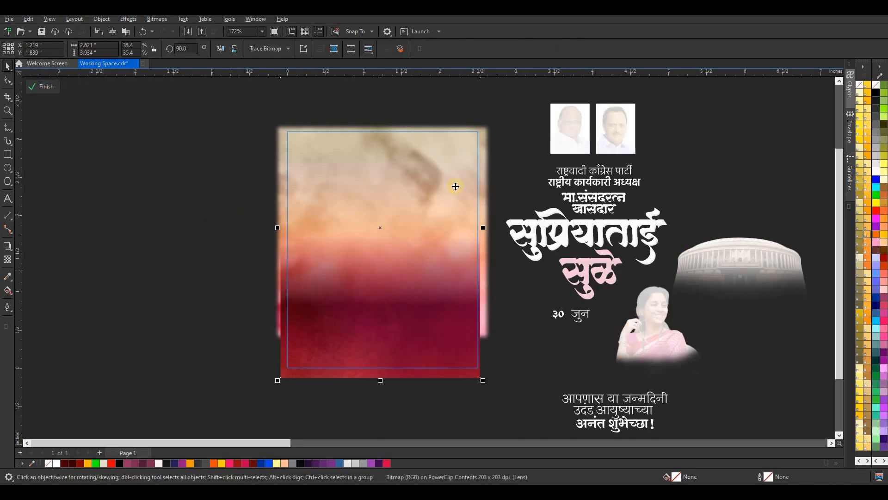
{"action": "right_click", "coordinate": [483, 179]}
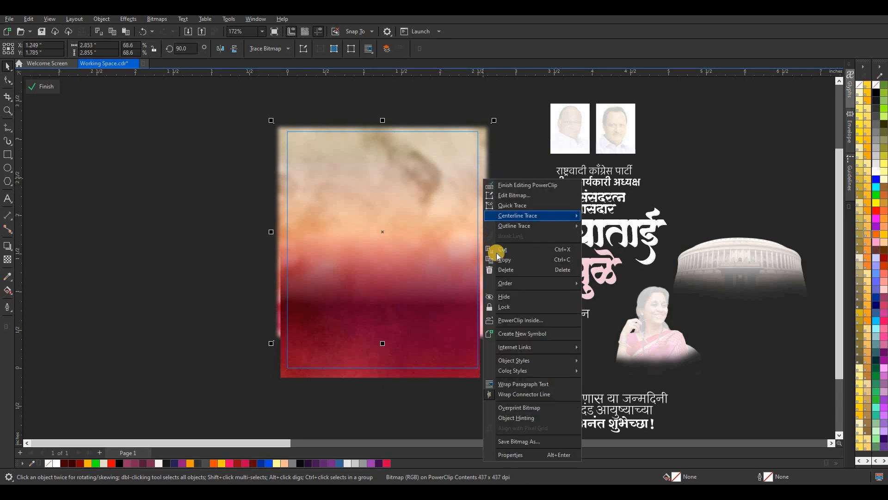
{"action": "mouse_move", "coordinate": [510, 281]}
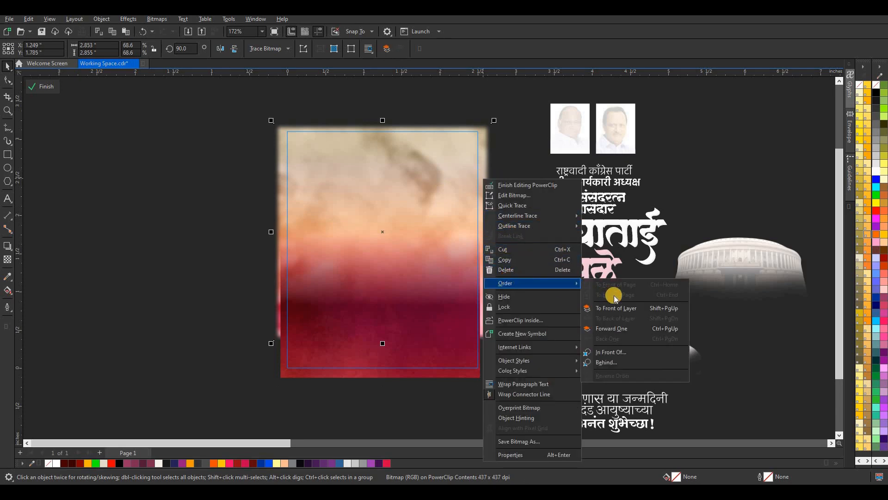
{"action": "left_click", "coordinate": [614, 308]}
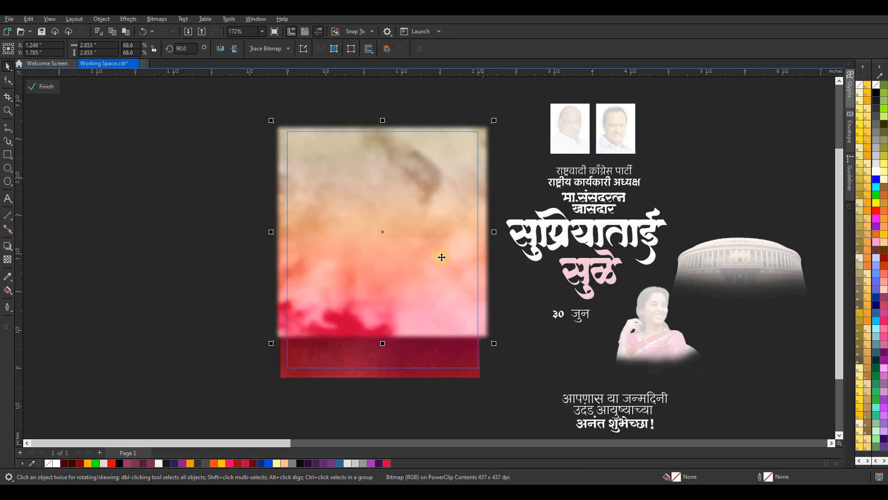
- Apply a vertical fountain transparency to the blurred image, fading its lower part into the maroon texture, with the fade starting in the upper half
{"action": "left_click", "coordinate": [7, 260]}
{"action": "left_click_drag", "start_coordinate": [379, 314], "coordinate": [379, 340]}
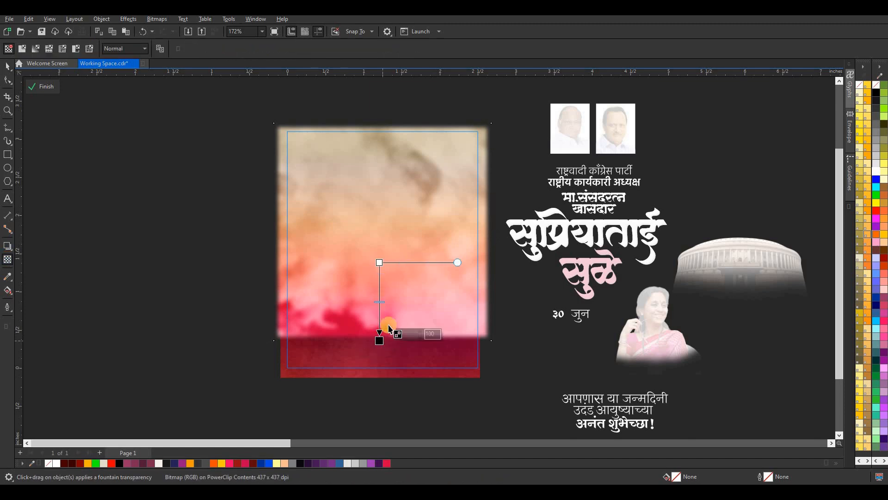
{"action": "left_click_drag", "start_coordinate": [379, 236], "coordinate": [379, 232]}
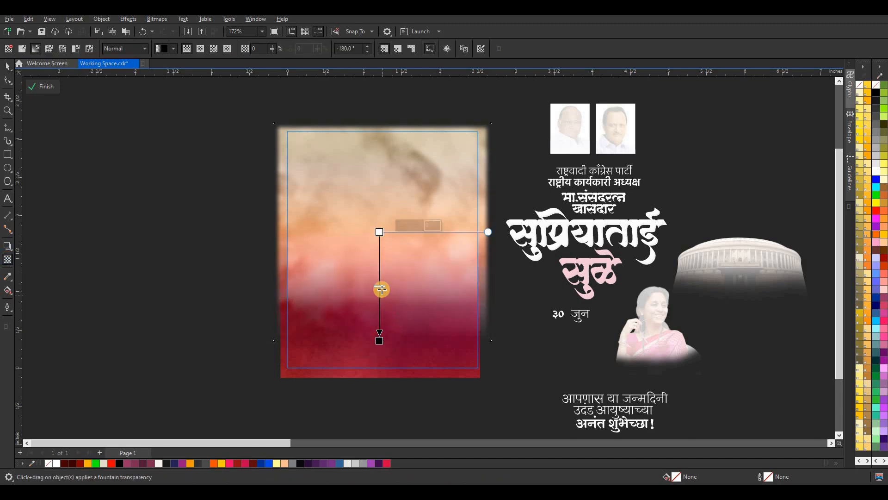
{"action": "left_click_drag", "start_coordinate": [380, 286], "coordinate": [379, 268]}
{"action": "left_click_drag", "start_coordinate": [380, 339], "coordinate": [380, 308]}
{"action": "key", "text": "ctrl+z"}
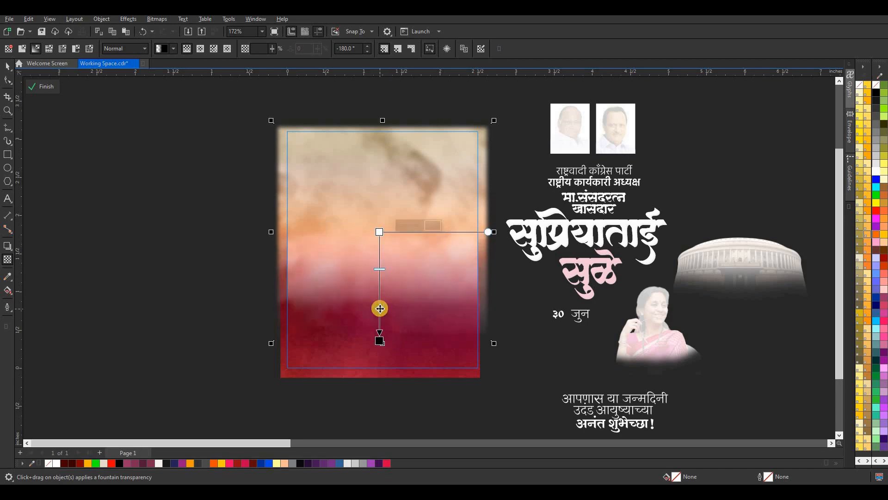
{"action": "left_click_drag", "start_coordinate": [380, 234], "coordinate": [379, 202]}
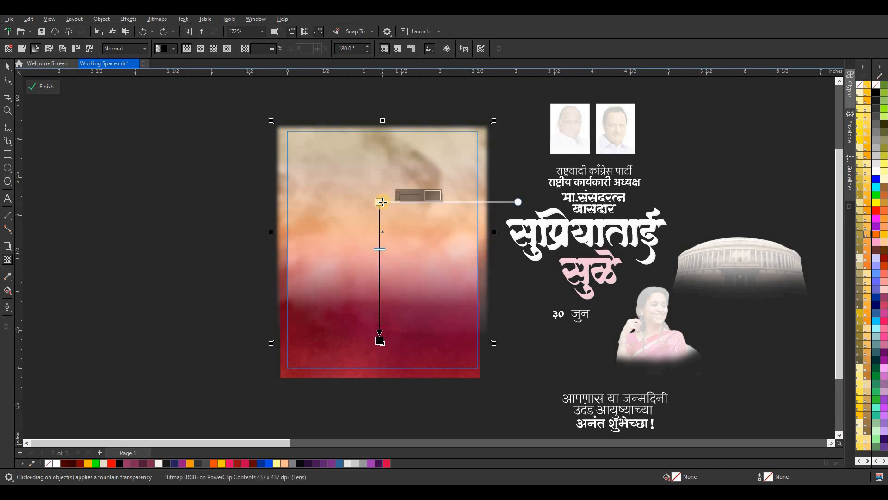
{"action": "key", "text": "space"}
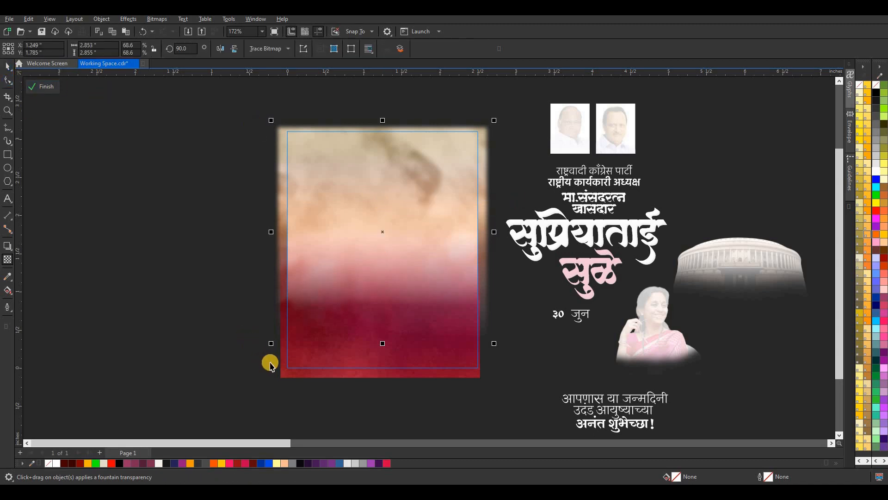
- Remove the transparency from the maroon texture image
{"action": "left_click", "coordinate": [11, 264]}
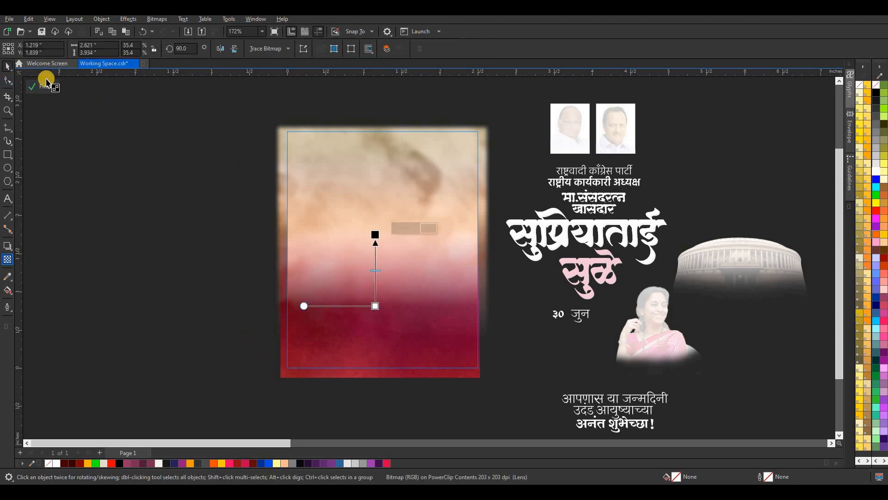
{"action": "left_click", "coordinate": [9, 50]}
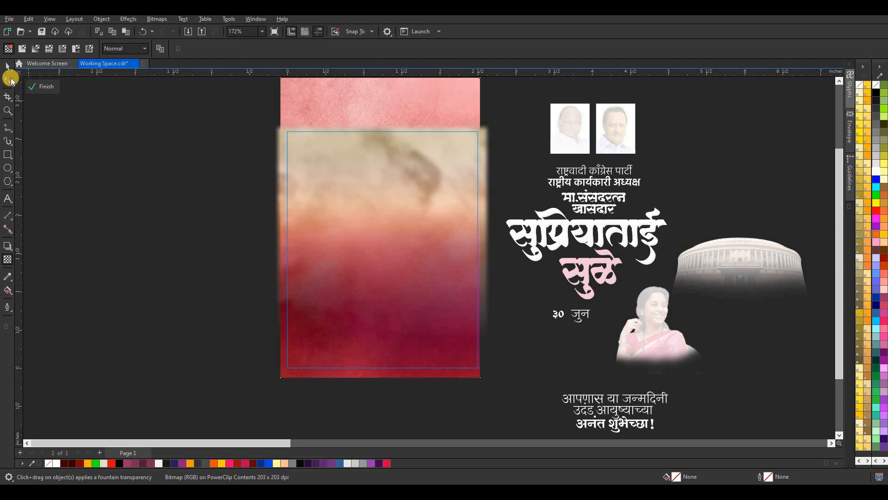
{"action": "left_click", "coordinate": [377, 99]}
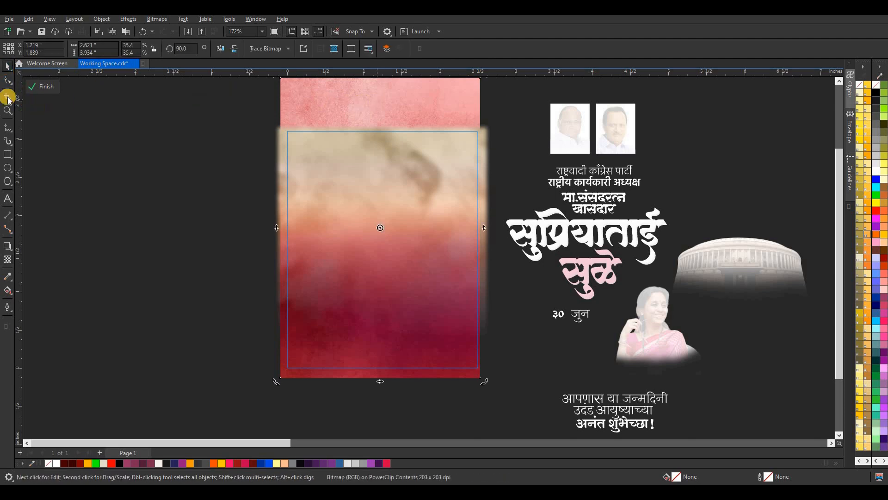
- Trim the maroon texture's protruding upper part by lowering its top nodes with the Shape tool, and finish editing the PowerClip
{"action": "left_click", "coordinate": [13, 83]}
{"action": "scroll", "coordinate": [416, 273], "scroll_direction": "down", "scroll_amount": 1}
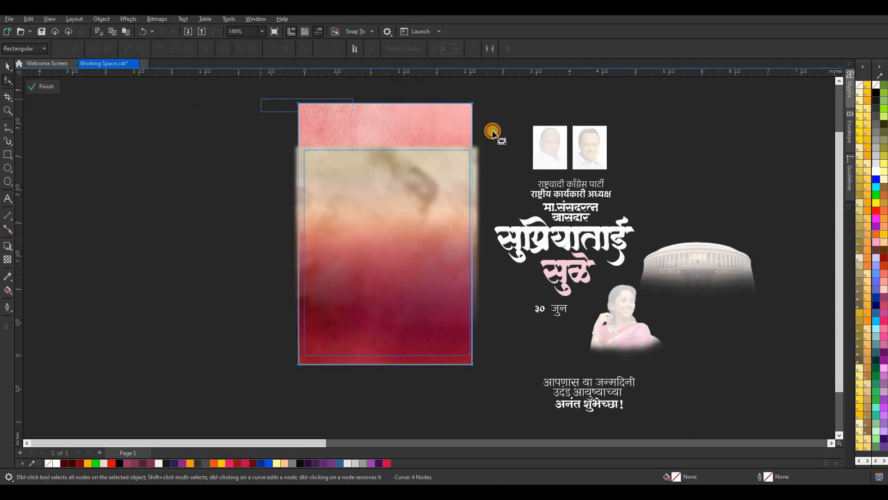
{"action": "left_click_drag", "start_coordinate": [473, 103], "coordinate": [472, 200]}
{"action": "key", "text": "space"}
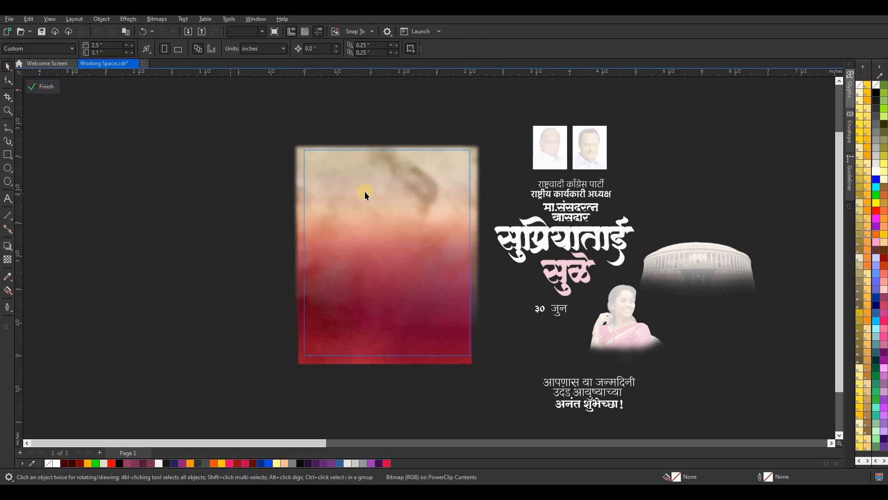
{"action": "left_click", "coordinate": [368, 195]}
{"action": "left_click", "coordinate": [28, 87]}
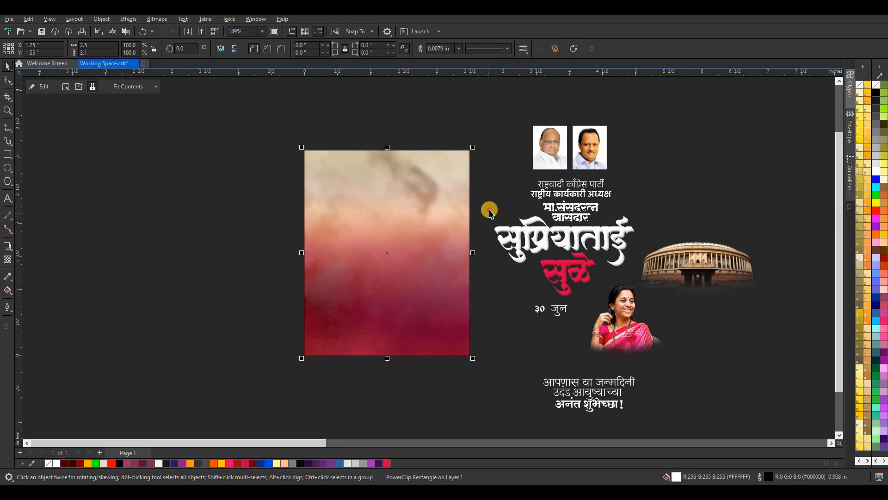
- Remove the outline from the poster rectangle and deselect it
{"action": "scroll", "coordinate": [449, 247], "scroll_direction": "up", "scroll_amount": 1}
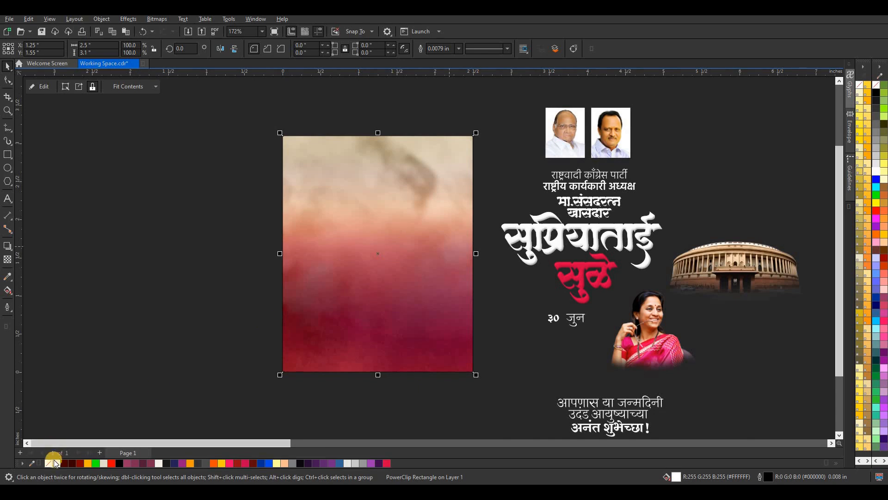
{"action": "key", "text": "Escape"}
{"action": "scroll", "coordinate": [432, 194], "scroll_direction": "down", "scroll_amount": 1}
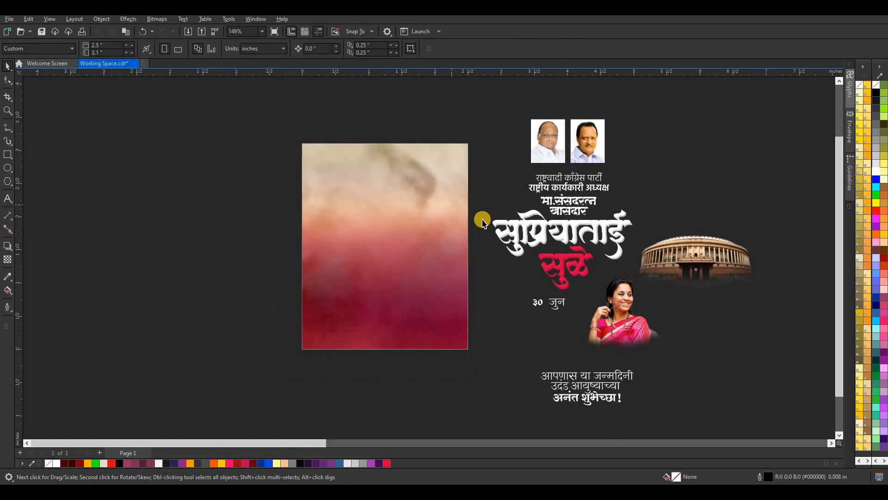
{"action": "scroll", "coordinate": [482, 222], "scroll_direction": "up", "scroll_amount": 1}
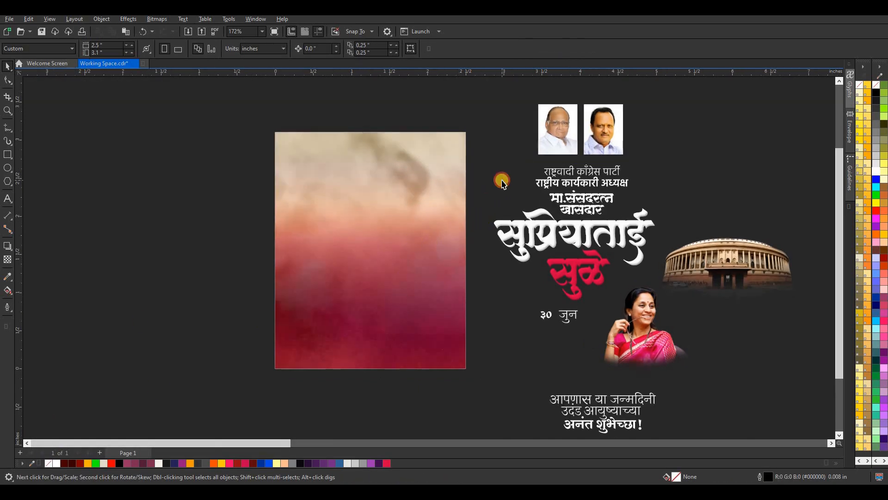
- Move the woman's cut-out photo from beside the page onto the left half of the poster
{"action": "left_click", "coordinate": [643, 338]}
{"action": "mouse_move", "coordinate": [644, 346]}
{"action": "left_mouse_down"}
{"action": "mouse_move", "coordinate": [446, 301]}
{"action": "mouse_move", "coordinate": [653, 352]}
{"action": "left_mouse_up"}
{"action": "scroll", "coordinate": [401, 254], "scroll_direction": "down", "scroll_amount": 4}
{"action": "left_click_drag", "start_coordinate": [432, 136], "coordinate": [659, 360]}
{"action": "left_click", "coordinate": [575, 298]}
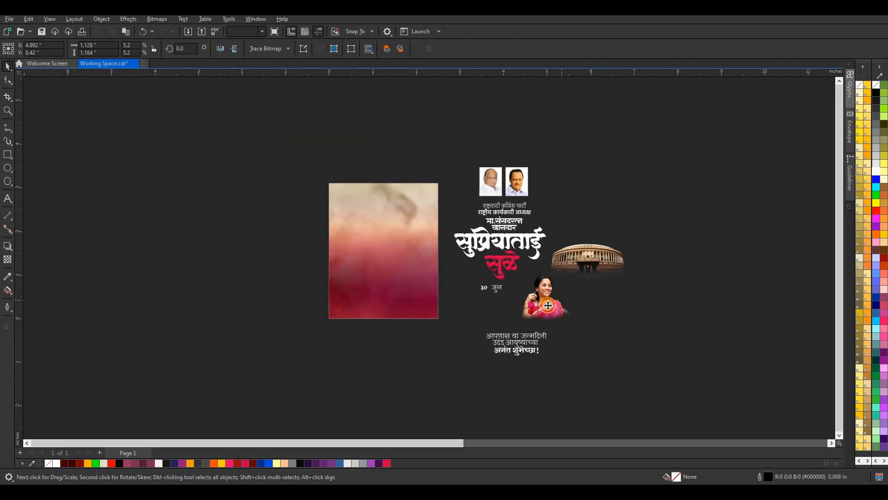
{"action": "left_click_drag", "start_coordinate": [573, 298], "coordinate": [357, 248]}
- Enlarge the woman's photo to about 2.04 × 2.11 inches, position it in the poster's middle area and deselect it
{"action": "scroll", "coordinate": [357, 248], "scroll_direction": "up", "scroll_amount": 5}
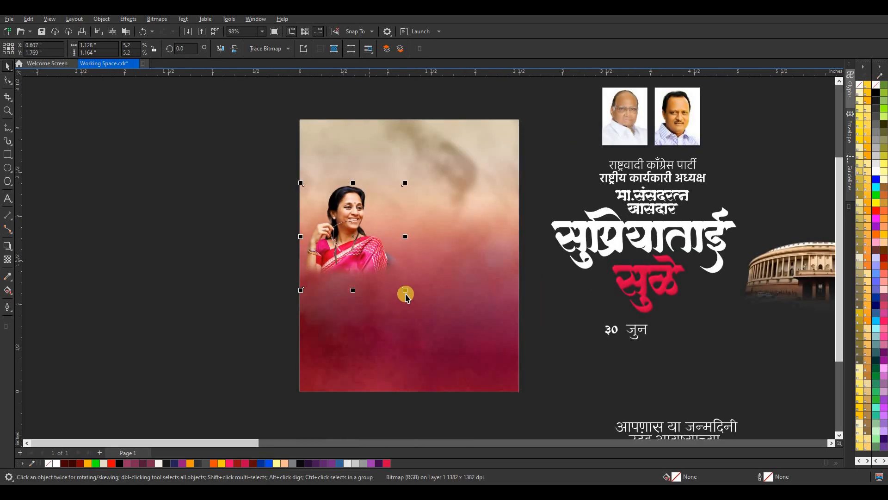
{"action": "mouse_move", "coordinate": [418, 306]}
{"action": "left_mouse_down"}
{"action": "mouse_move", "coordinate": [476, 374]}
{"action": "mouse_move", "coordinate": [423, 307]}
{"action": "mouse_move", "coordinate": [429, 294]}
{"action": "left_mouse_up"}
{"action": "left_click_drag", "start_coordinate": [503, 369], "coordinate": [486, 367]}
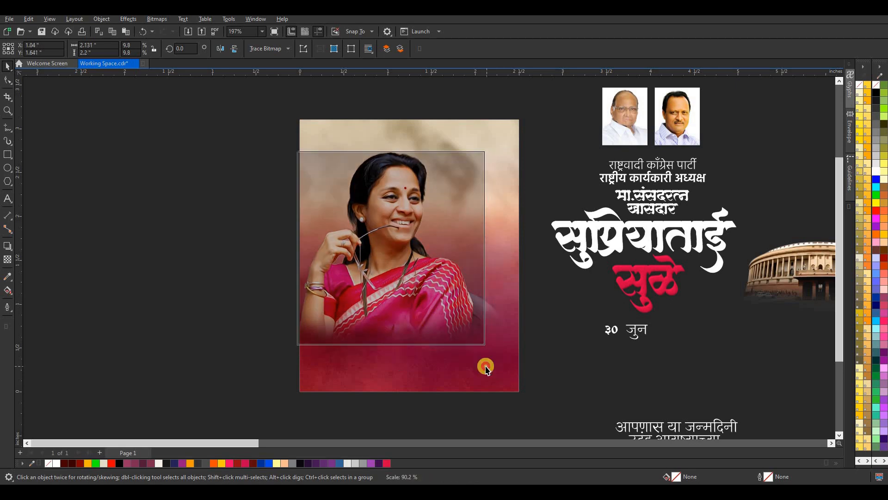
{"action": "left_click_drag", "start_coordinate": [427, 314], "coordinate": [428, 312]}
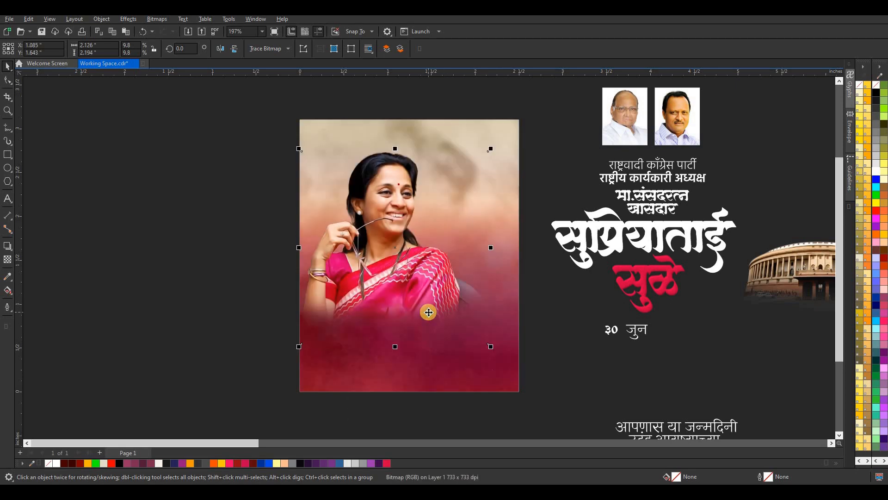
{"action": "left_click_drag", "start_coordinate": [491, 151], "coordinate": [483, 159]}
{"action": "left_click_drag", "start_coordinate": [407, 290], "coordinate": [416, 288]}
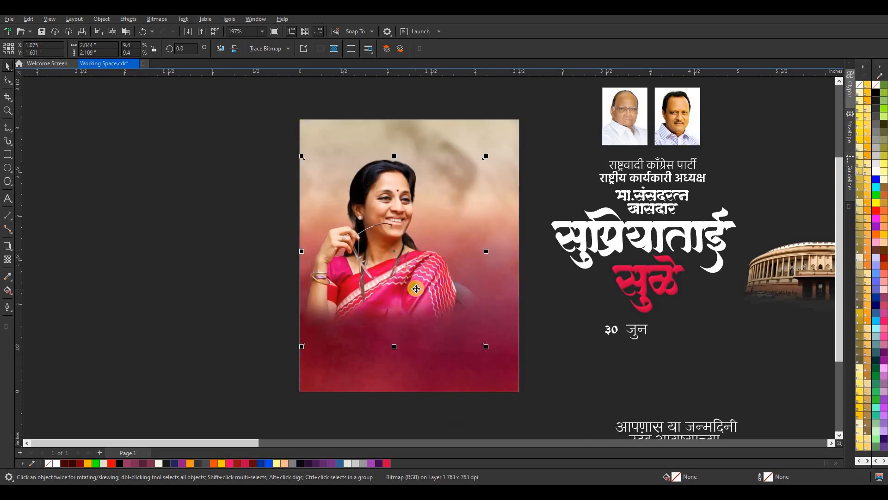
{"action": "left_click", "coordinate": [415, 291]}
{"action": "left_click", "coordinate": [541, 202]}
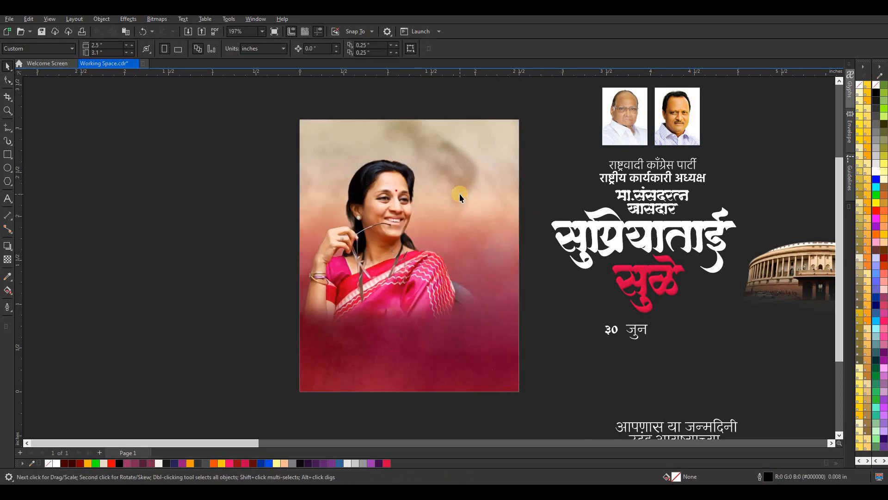
- Shift the woman's photo slightly down and left, close to the poster's left edge, and deselect it
{"action": "scroll", "coordinate": [459, 193], "scroll_direction": "down", "scroll_amount": 2}
{"action": "scroll", "coordinate": [495, 224], "scroll_direction": "up", "scroll_amount": 1}
{"action": "scroll", "coordinate": [490, 245], "scroll_direction": "up", "scroll_amount": 1}
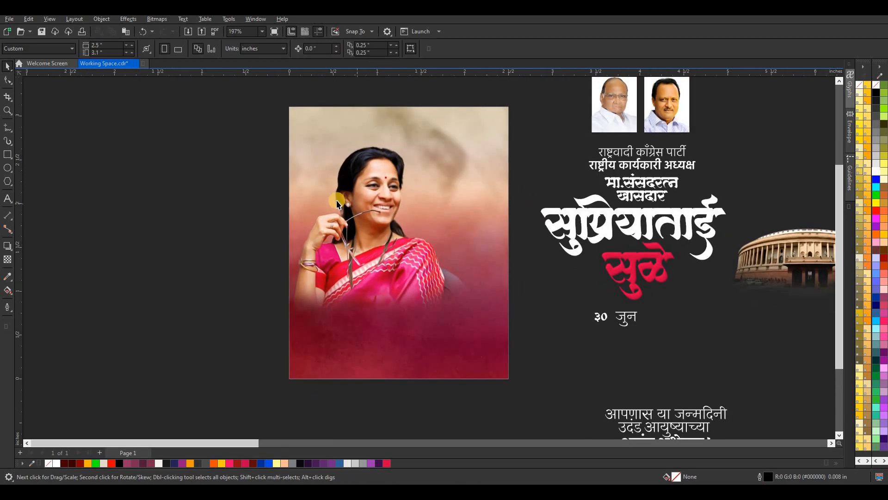
{"action": "scroll", "coordinate": [339, 202], "scroll_direction": "down", "scroll_amount": 1}
{"action": "left_click_drag", "start_coordinate": [373, 246], "coordinate": [380, 264]}
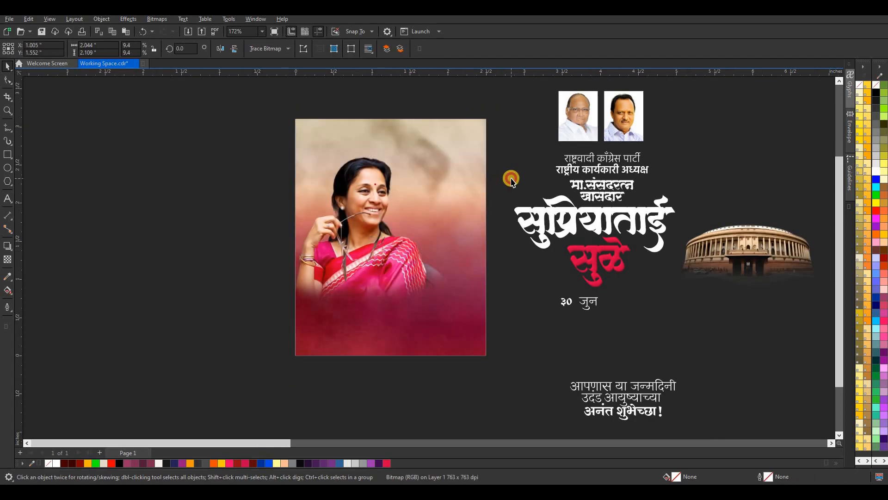
{"action": "left_click", "coordinate": [511, 180]}
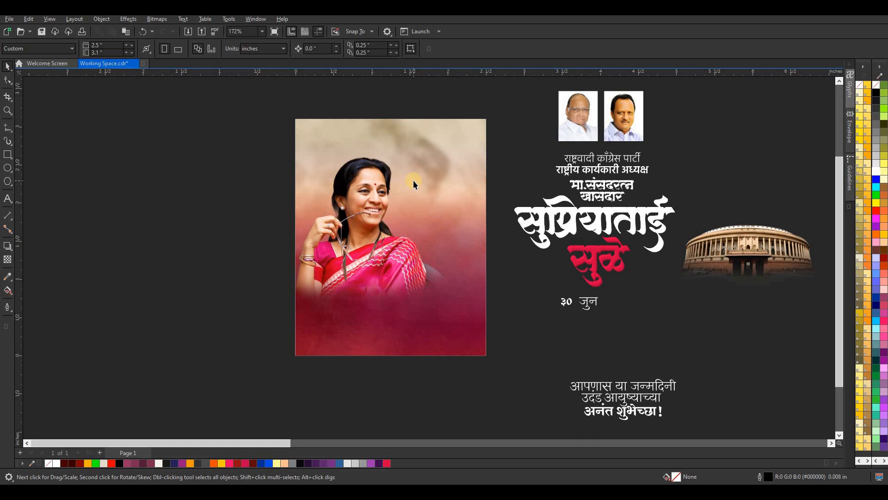
- Brighten the maroon texture inside the poster's PowerClip with a Tone Curve point at X 108, Y 137, and finish editing
{"action": "left_click", "coordinate": [430, 352]}
{"action": "left_click", "coordinate": [40, 89]}
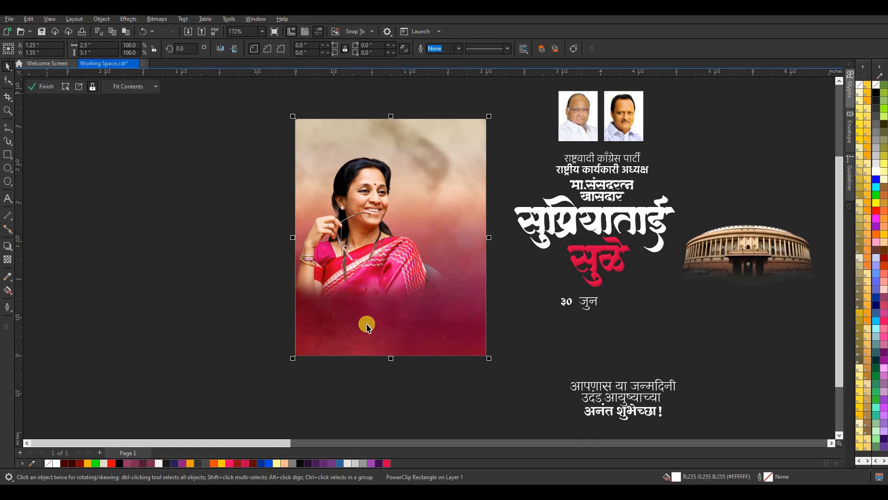
{"action": "left_click", "coordinate": [394, 344]}
{"action": "left_click", "coordinate": [127, 19]}
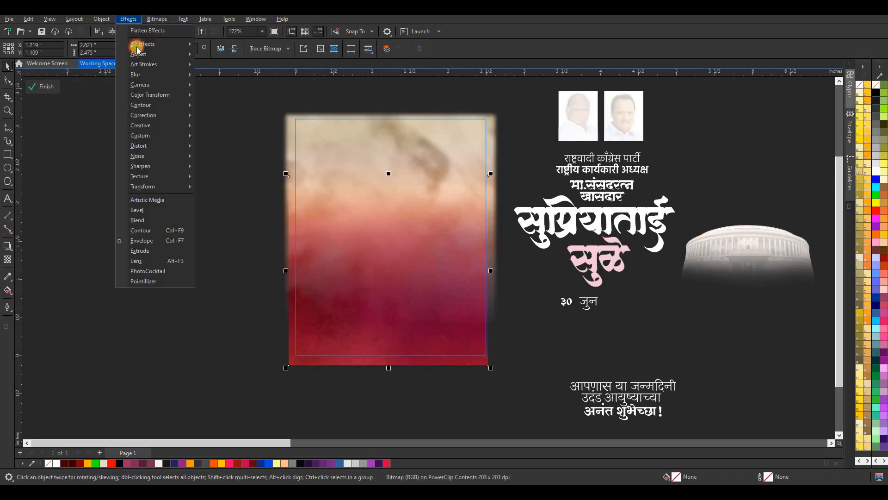
{"action": "left_click", "coordinate": [417, 230]}
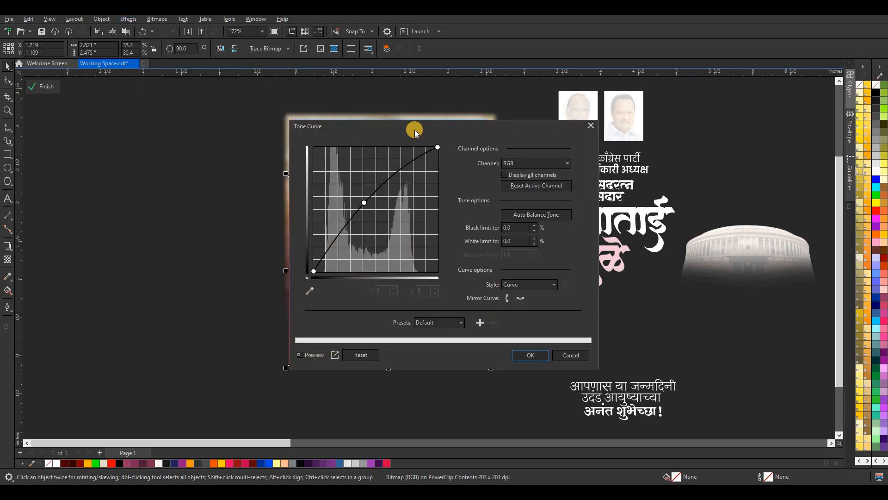
{"action": "left_click_drag", "start_coordinate": [414, 132], "coordinate": [570, 138]}
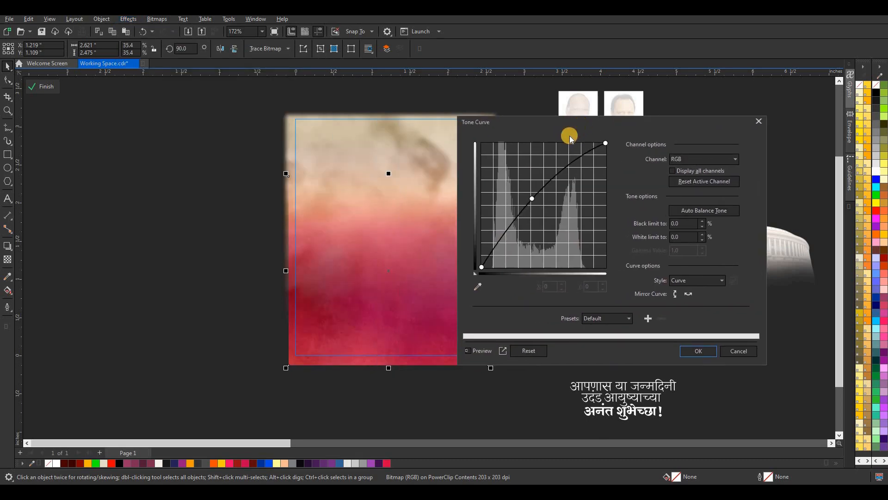
{"action": "left_click", "coordinate": [533, 198]}
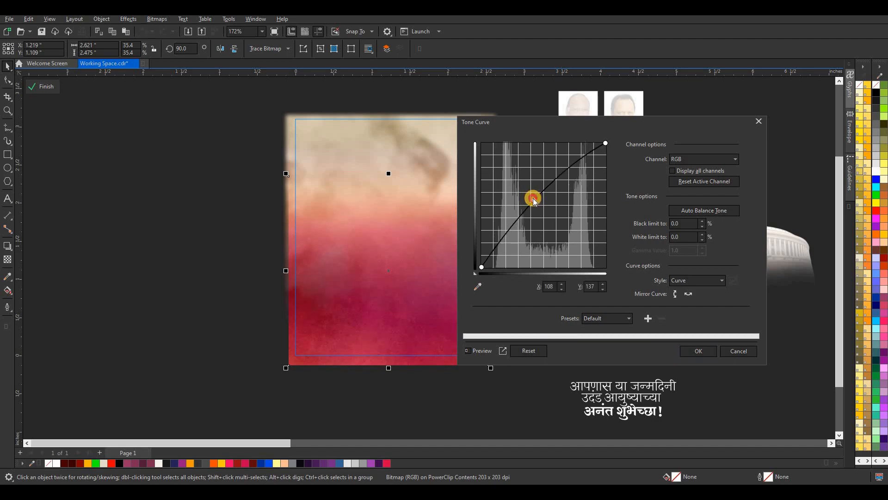
{"action": "left_click", "coordinate": [696, 352]}
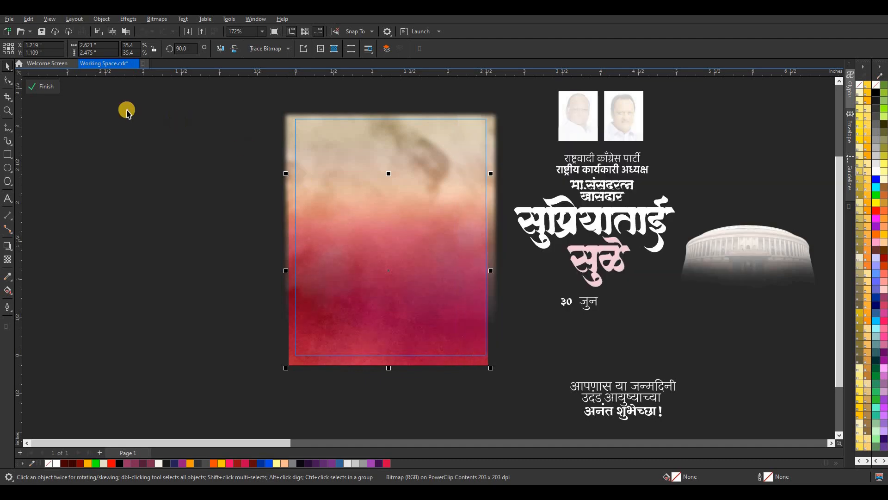
{"action": "left_click", "coordinate": [44, 88]}
{"action": "left_click", "coordinate": [188, 190]}
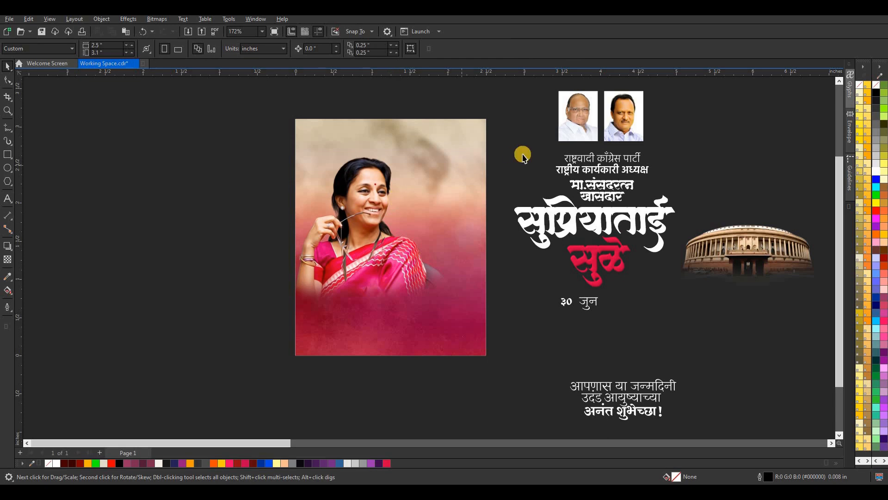
- Mirror the upper blurred texture horizontally inside the poster's PowerClip, finish editing and deselect everything
{"action": "left_click", "coordinate": [453, 168]}
{"action": "left_click", "coordinate": [40, 87]}
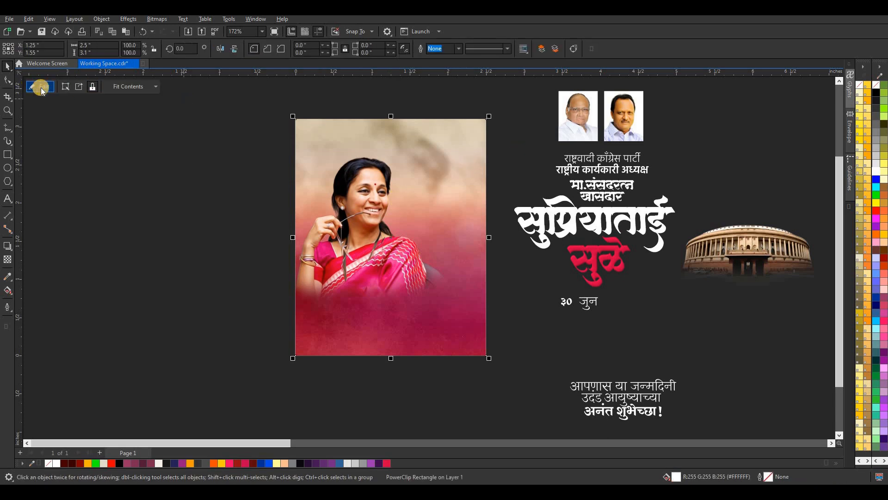
{"action": "left_click", "coordinate": [408, 135]}
{"action": "left_click", "coordinate": [216, 49]}
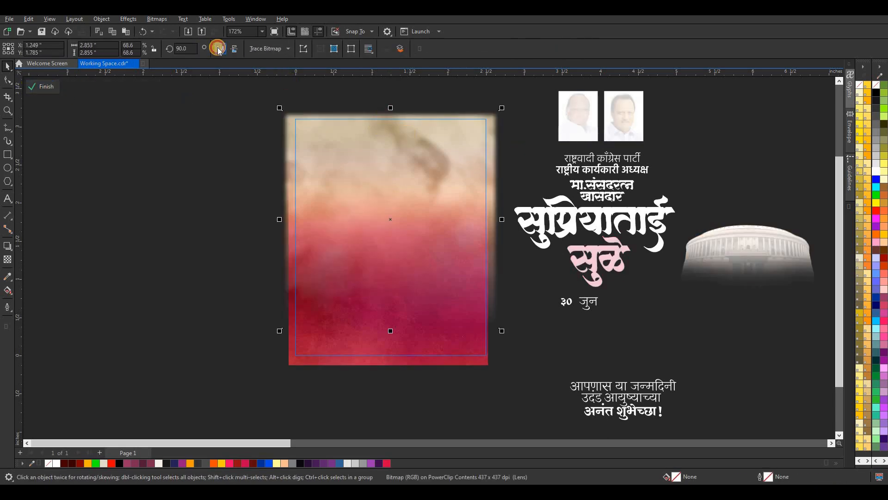
{"action": "left_click", "coordinate": [47, 88]}
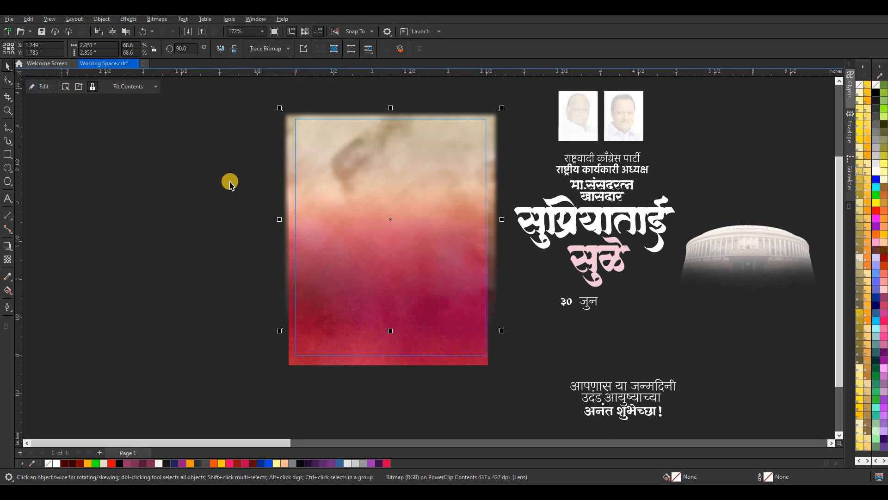
{"action": "left_click", "coordinate": [521, 156]}
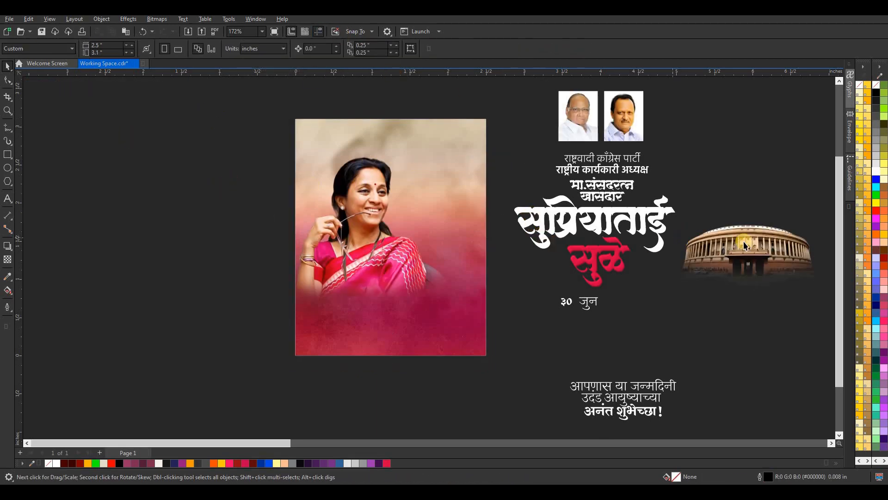
- Place the parliament building image over the lower part of the woman's photo at the poster's left, about 2.04 × 1.20 inches
{"action": "left_click_drag", "start_coordinate": [744, 246], "coordinate": [407, 309]}
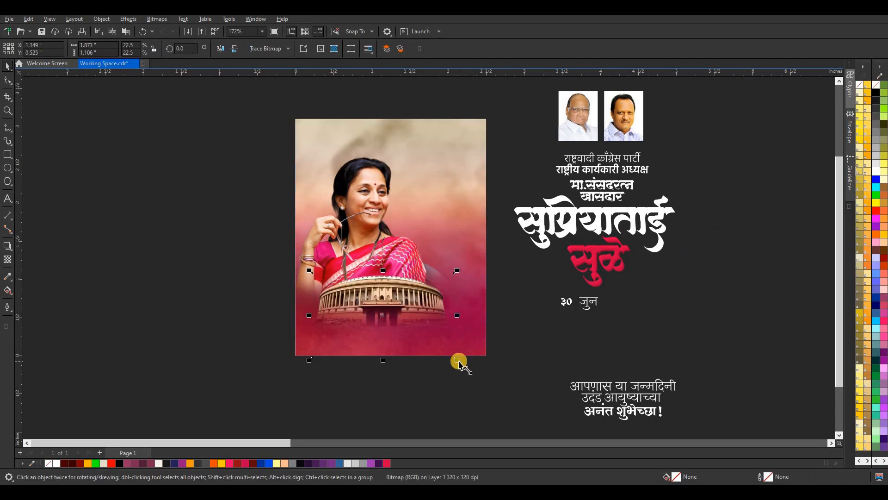
{"action": "left_click_drag", "start_coordinate": [458, 361], "coordinate": [477, 372]}
{"action": "left_click_drag", "start_coordinate": [415, 324], "coordinate": [397, 322]}
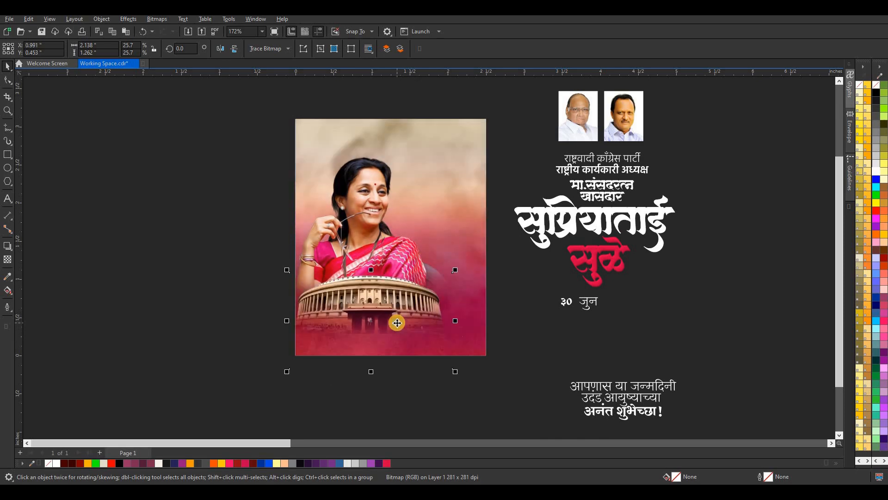
{"action": "left_click_drag", "start_coordinate": [455, 372], "coordinate": [442, 367]}
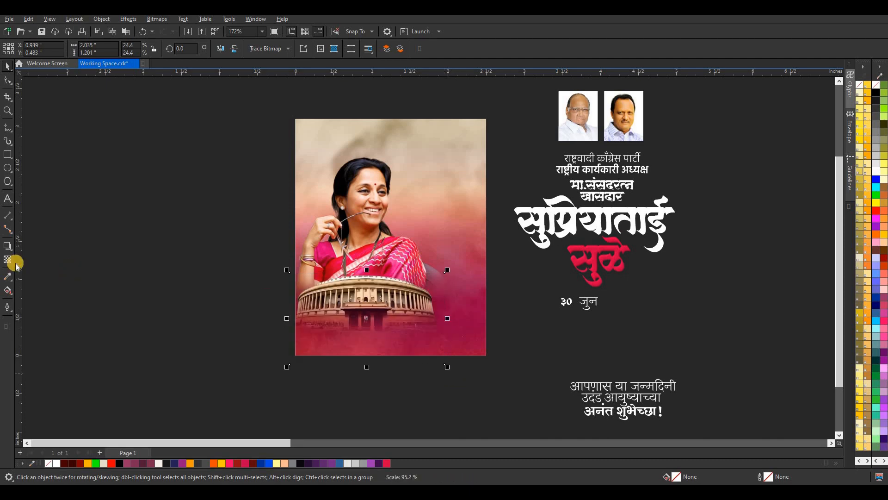
- Apply a uniform transparency of 57 to the parliament building with the Color Dodge merge mode
{"action": "left_click", "coordinate": [7, 259]}
{"action": "left_click_drag", "start_coordinate": [353, 373], "coordinate": [359, 373]}
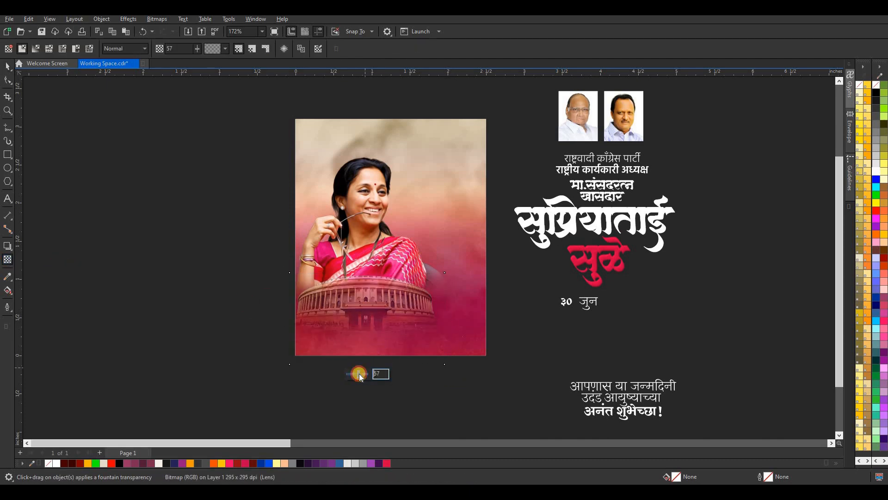
{"action": "left_click", "coordinate": [142, 51]}
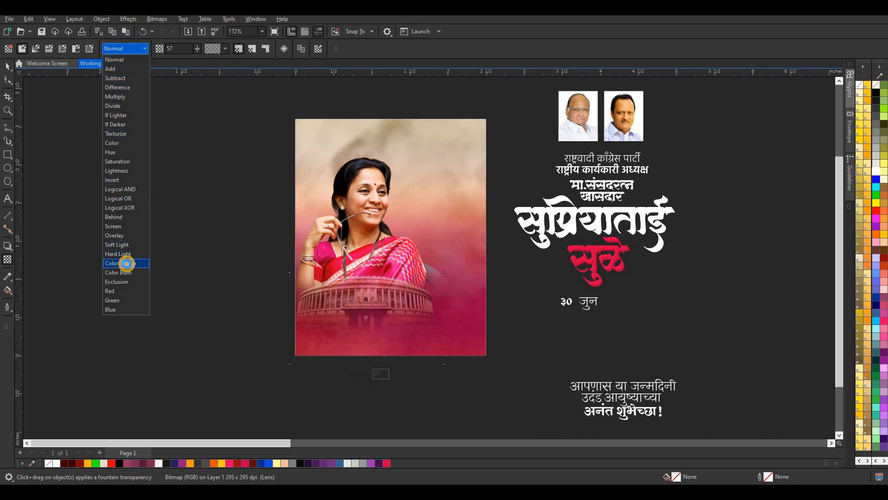
{"action": "left_click", "coordinate": [126, 263]}
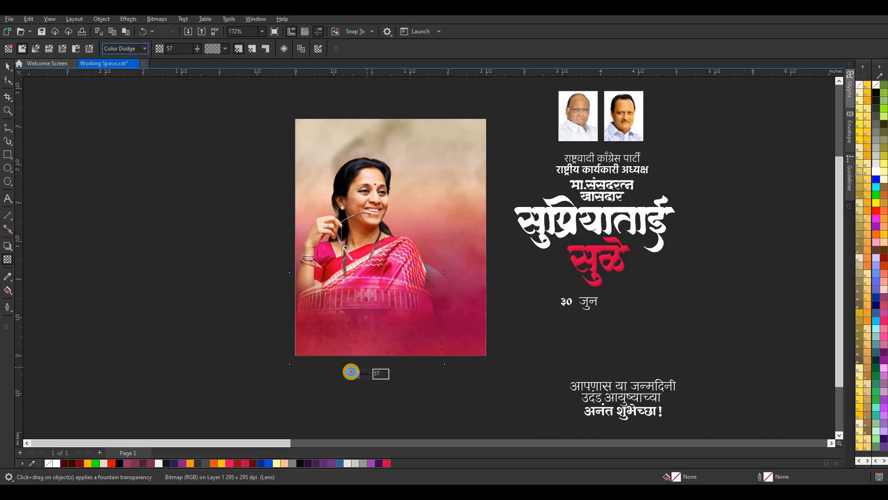
{"action": "left_click_drag", "start_coordinate": [351, 372], "coordinate": [361, 377]}
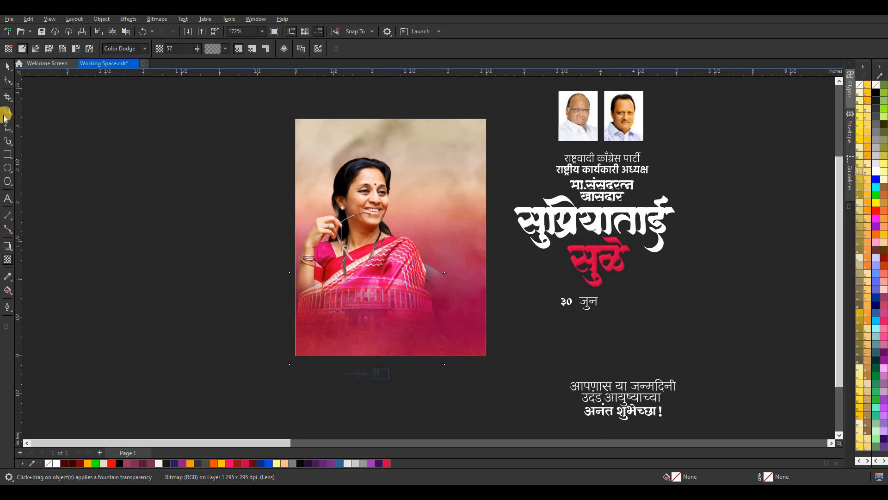
- Enlarge the parliament building to about 2.28 × 1.34 inches and shift it slightly down and left
{"action": "left_click", "coordinate": [8, 67]}
{"action": "left_click_drag", "start_coordinate": [444, 364], "coordinate": [464, 376]}
{"action": "left_click_drag", "start_coordinate": [410, 327], "coordinate": [412, 332]}
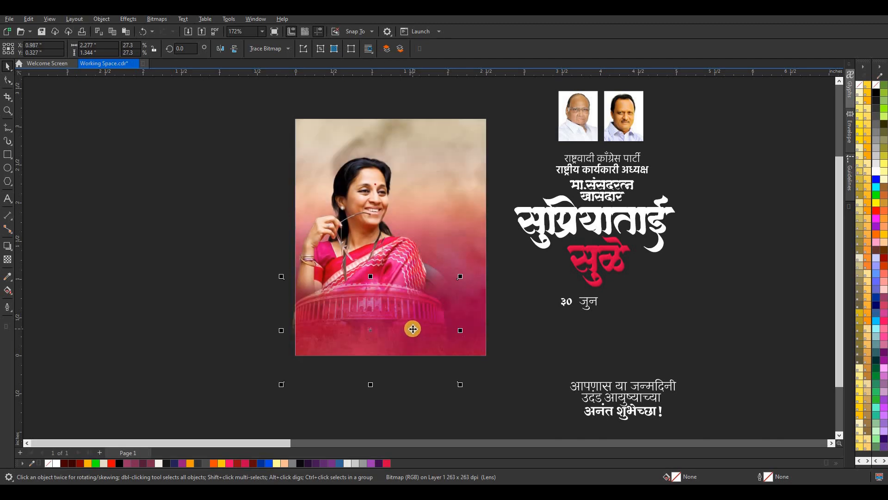
- PowerClip the woman's photo and the parliament building inside the poster rectangle
{"action": "left_click_drag", "start_coordinate": [373, 204], "coordinate": [372, 199]}
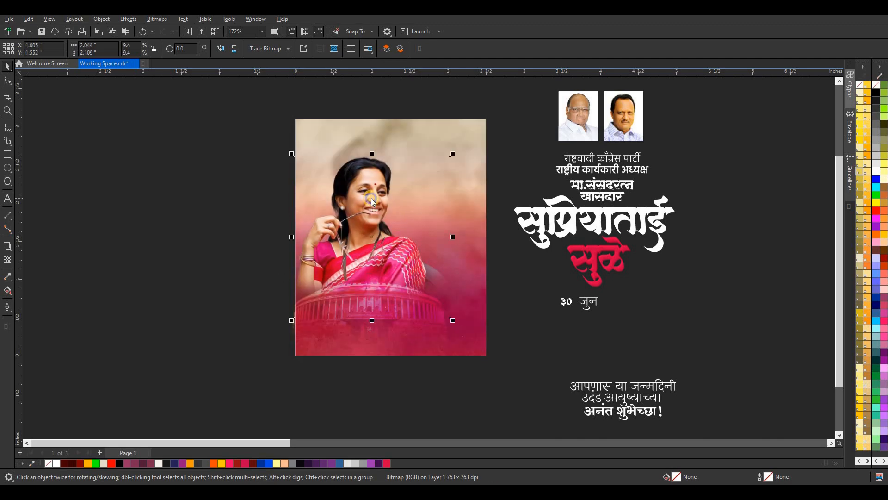
{"action": "right_click", "coordinate": [372, 199]}
{"action": "left_click", "coordinate": [414, 329]}
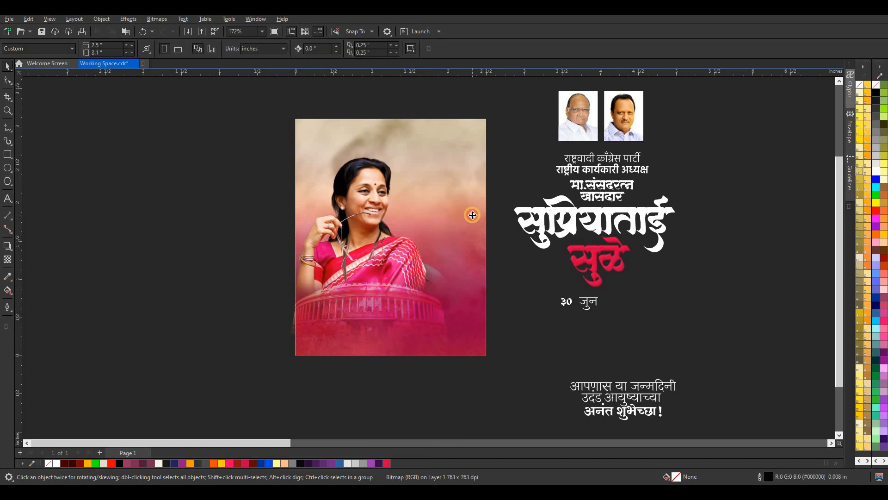
{"action": "left_click", "coordinate": [408, 299]}
{"action": "right_click", "coordinate": [408, 300]}
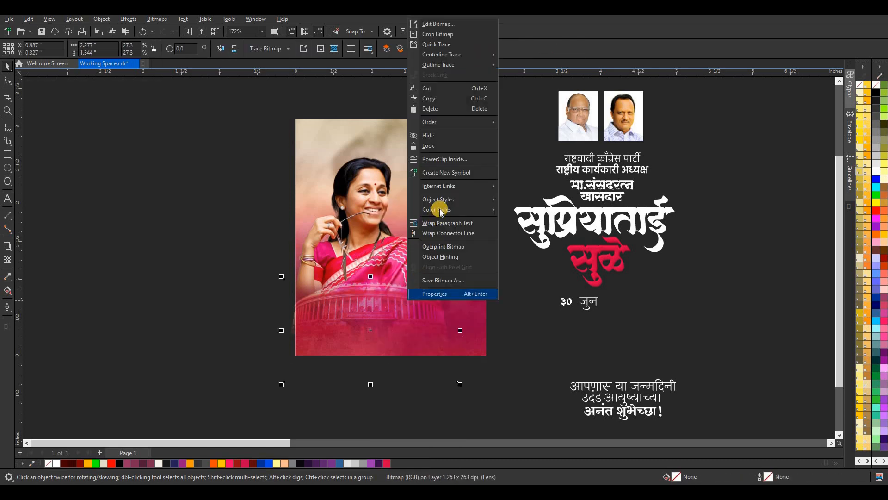
{"action": "left_click", "coordinate": [463, 162]}
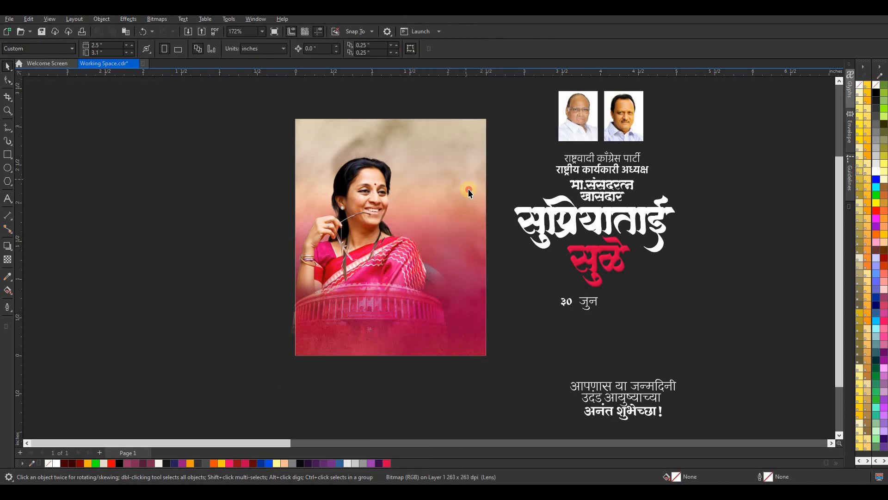
{"action": "left_click", "coordinate": [582, 216]}
{"action": "left_click_drag", "start_coordinate": [679, 257], "coordinate": [578, 221]}
{"action": "key", "text": "ctrl+z"}
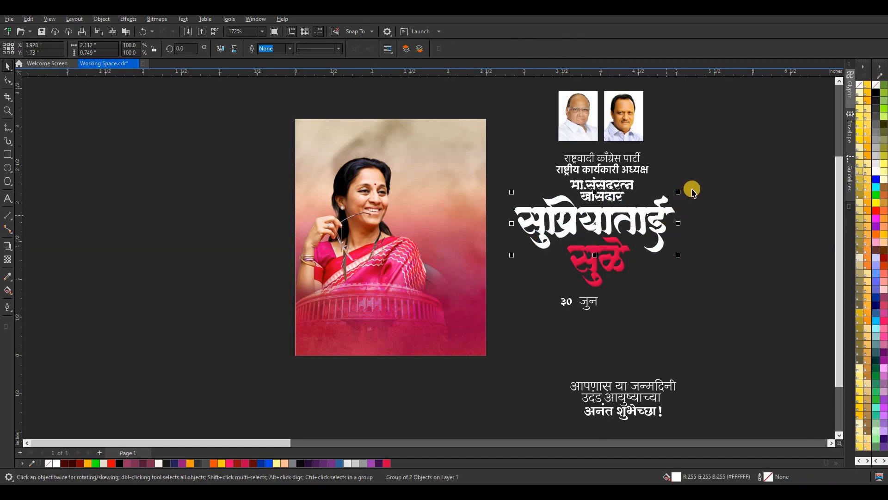
{"action": "left_click", "coordinate": [682, 216]}
- Move the four small heading lines above the name onto the poster's upper right and scale them down to about 0.85 × 0.46 inches
{"action": "left_click_drag", "start_coordinate": [673, 147], "coordinate": [546, 210]}
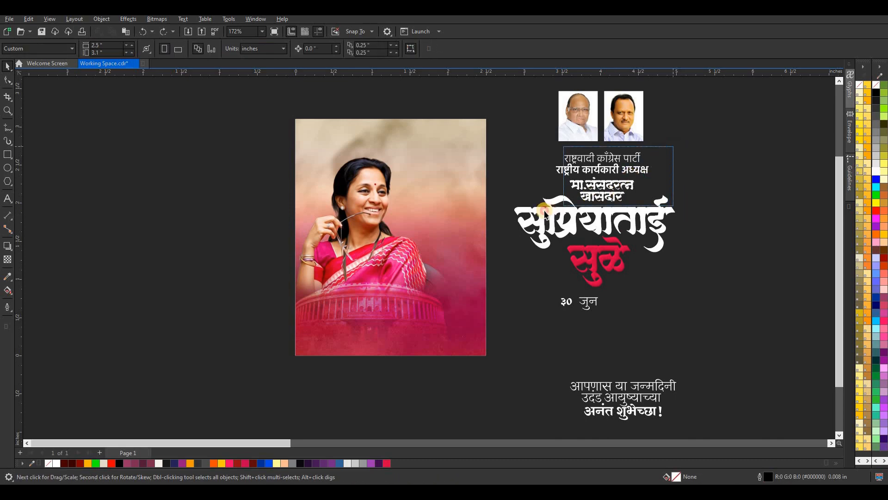
{"action": "left_click_drag", "start_coordinate": [599, 180], "coordinate": [475, 174]}
{"action": "left_click_drag", "start_coordinate": [437, 166], "coordinate": [437, 161]}
{"action": "left_click_drag", "start_coordinate": [478, 190], "coordinate": [472, 193]}
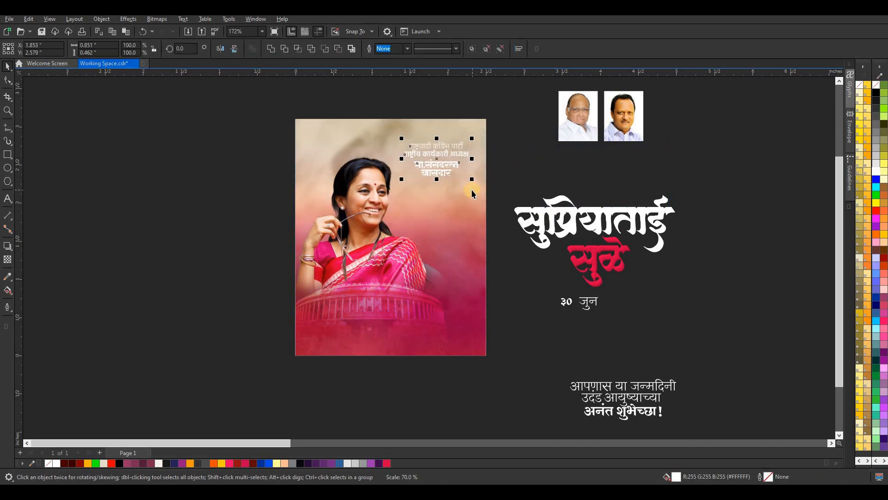
- Fill the heading lines with dark maroon (#470101), enlarge them to about 0.91 × 0.50 inches and shift them toward the poster's upper right
{"action": "left_click", "coordinate": [378, 461]}
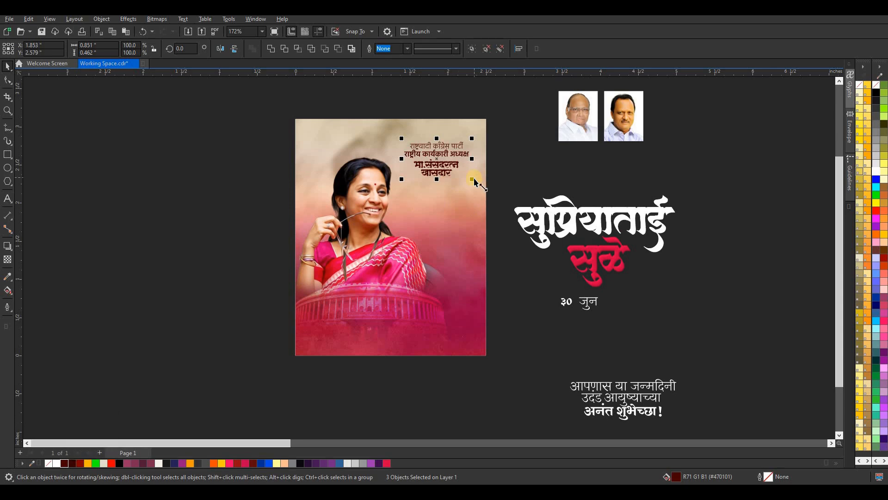
{"action": "left_click_drag", "start_coordinate": [472, 179], "coordinate": [448, 157]}
{"action": "left_click", "coordinate": [518, 159]}
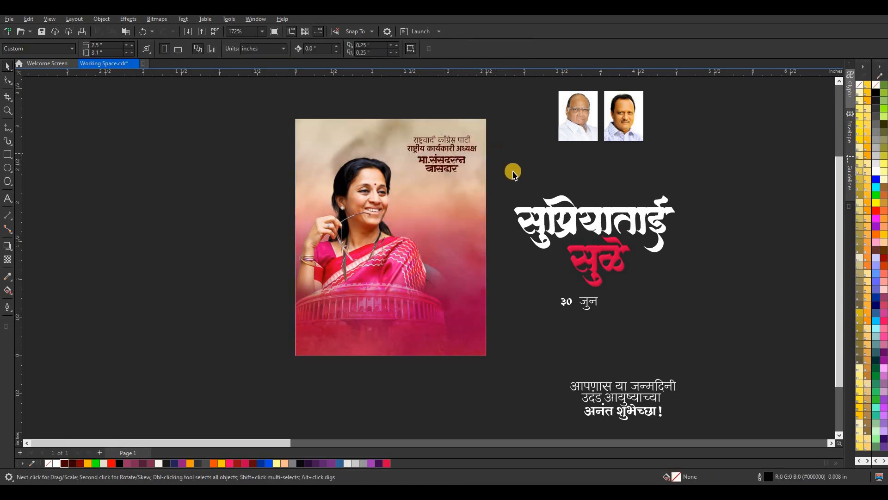
- Scale the woman's name lettering down to about 1.16 × 0.66 inches and place it beneath the heading lines on the poster
{"action": "left_click_drag", "start_coordinate": [698, 190], "coordinate": [484, 287]}
{"action": "left_click_drag", "start_coordinate": [678, 290], "coordinate": [613, 252]}
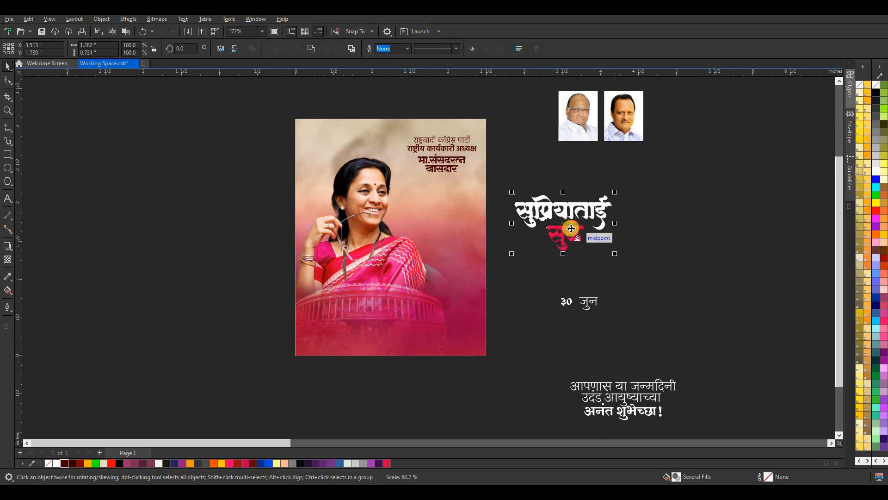
{"action": "left_click_drag", "start_coordinate": [567, 221], "coordinate": [444, 203]}
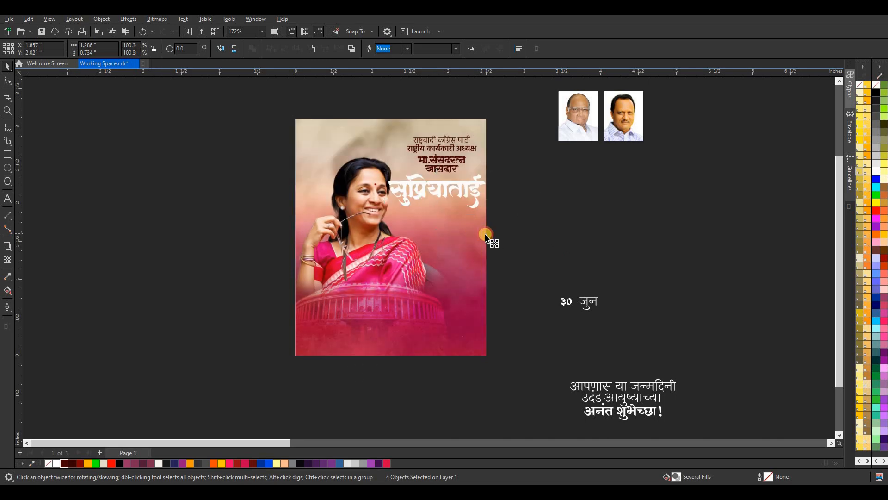
{"action": "left_click_drag", "start_coordinate": [485, 237], "coordinate": [483, 232]}
{"action": "left_click", "coordinate": [523, 208]}
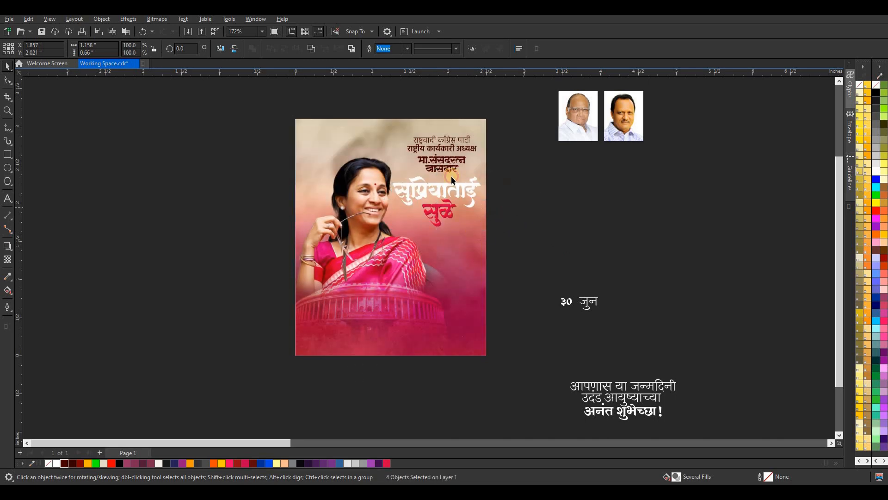
- Fill the first-name lettering with a fountain fill running from dark purple (#3E0B4F) to crimson
{"action": "scroll", "coordinate": [444, 196], "scroll_direction": "up", "scroll_amount": 2}
{"action": "left_click", "coordinate": [481, 188]}
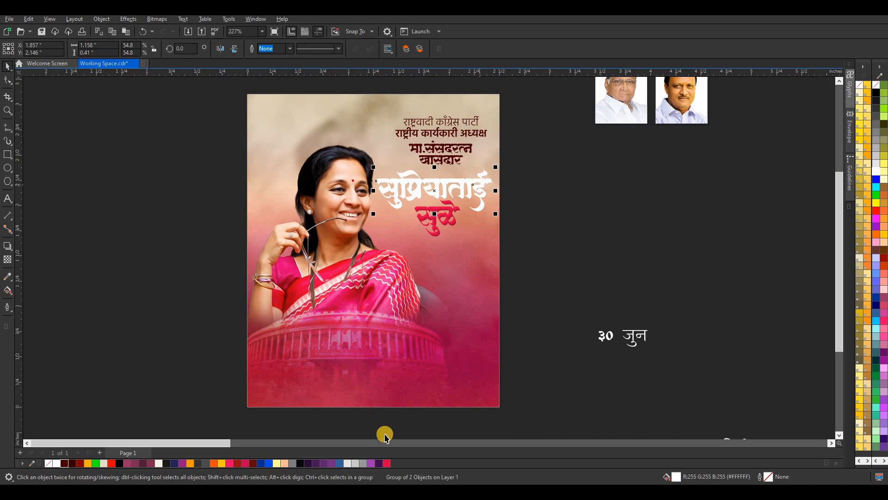
{"action": "left_click", "coordinate": [378, 462]}
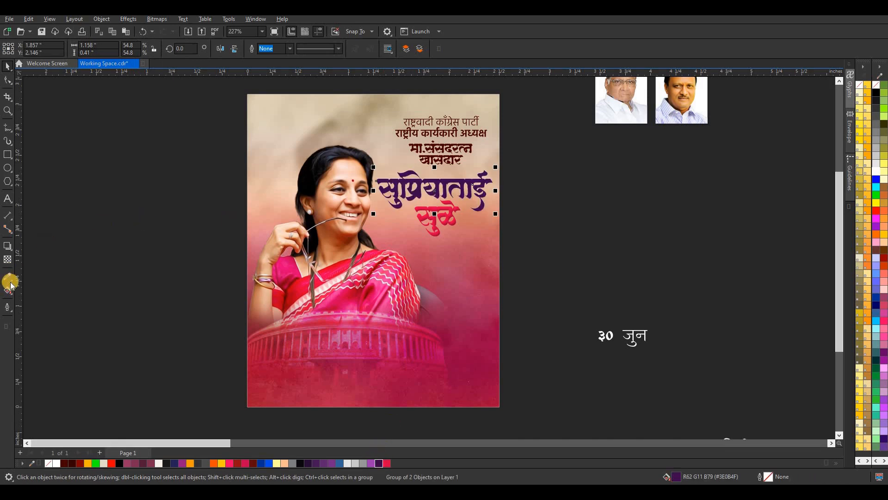
{"action": "left_click", "coordinate": [12, 295]}
{"action": "left_click", "coordinate": [38, 289]}
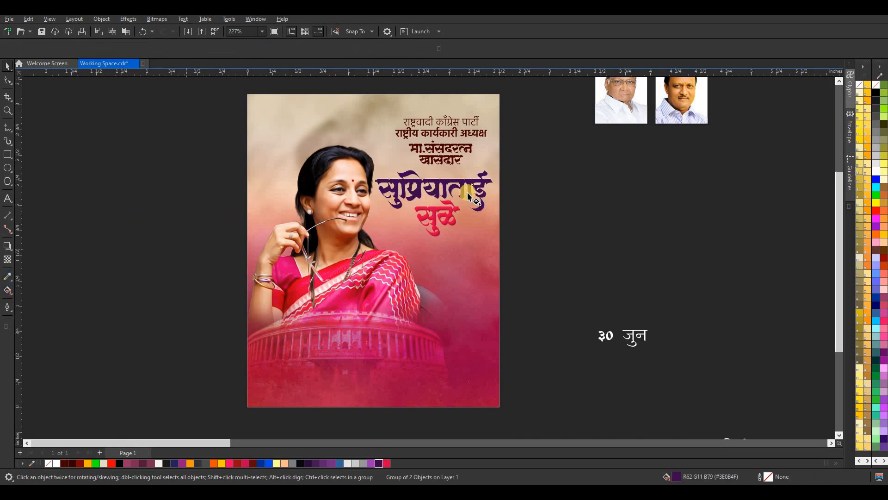
{"action": "left_click_drag", "start_coordinate": [482, 209], "coordinate": [415, 174]}
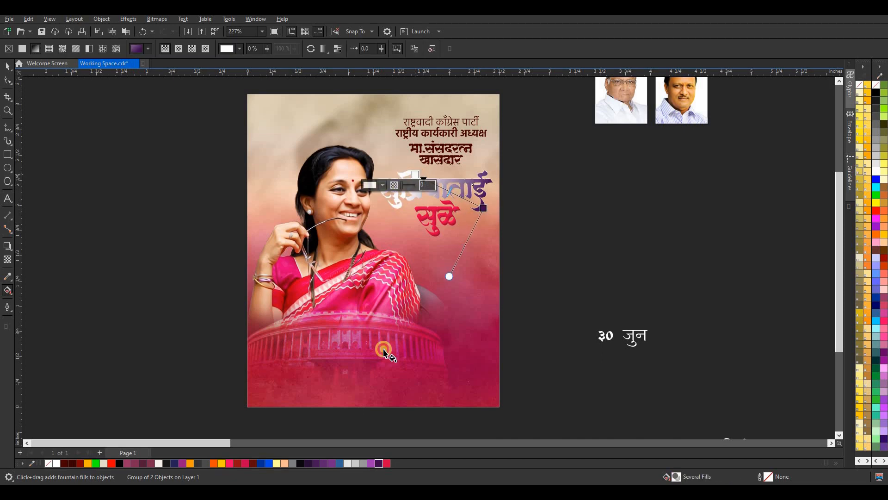
{"action": "left_click", "coordinate": [386, 463]}
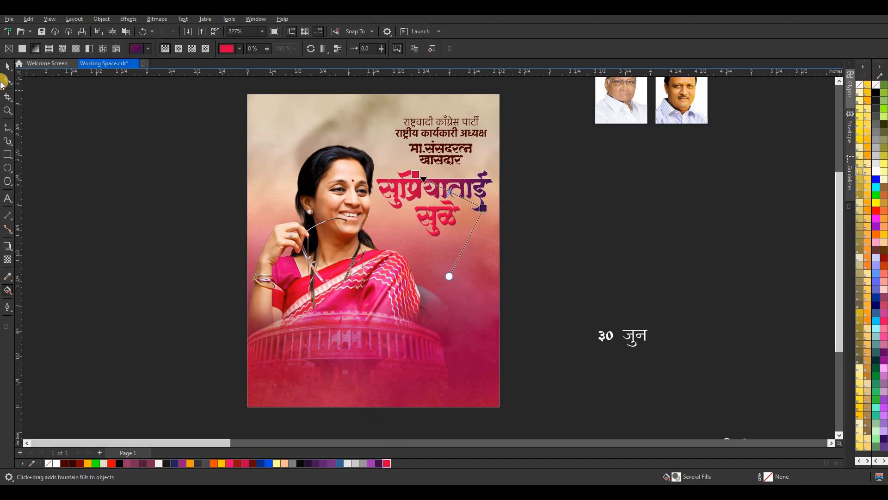
{"action": "key", "text": "space"}
- Brighten the clipped poster background and give the surname the same purple-and-crimson fountain fill
{"action": "scroll", "coordinate": [435, 193], "scroll_direction": "up", "scroll_amount": 3}
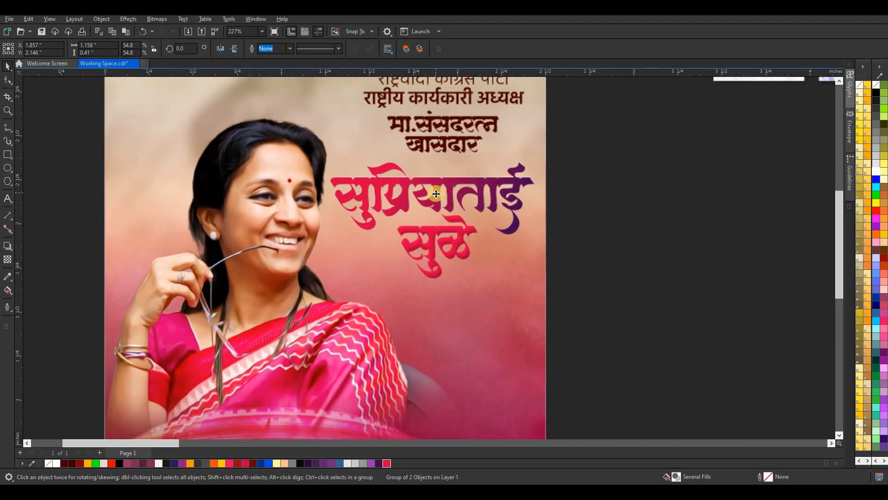
{"action": "left_click", "coordinate": [505, 153]}
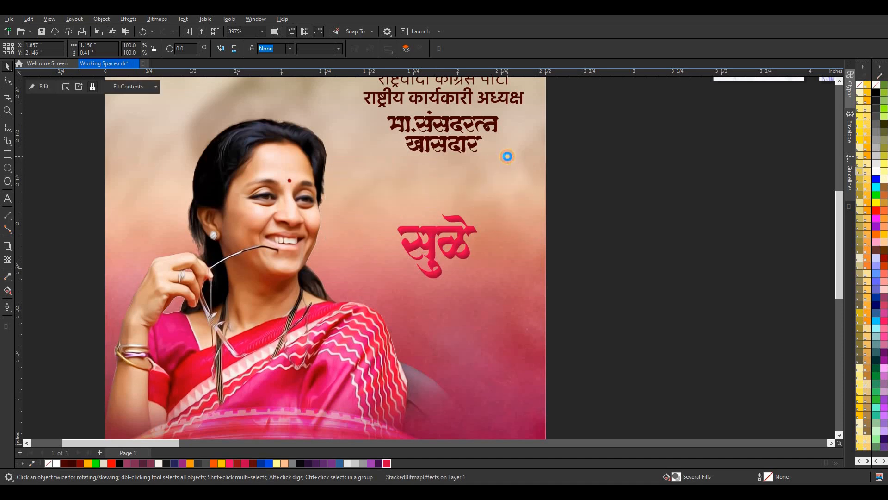
{"action": "scroll", "coordinate": [577, 158], "scroll_direction": "down", "scroll_amount": 3}
{"action": "left_click", "coordinate": [524, 220]}
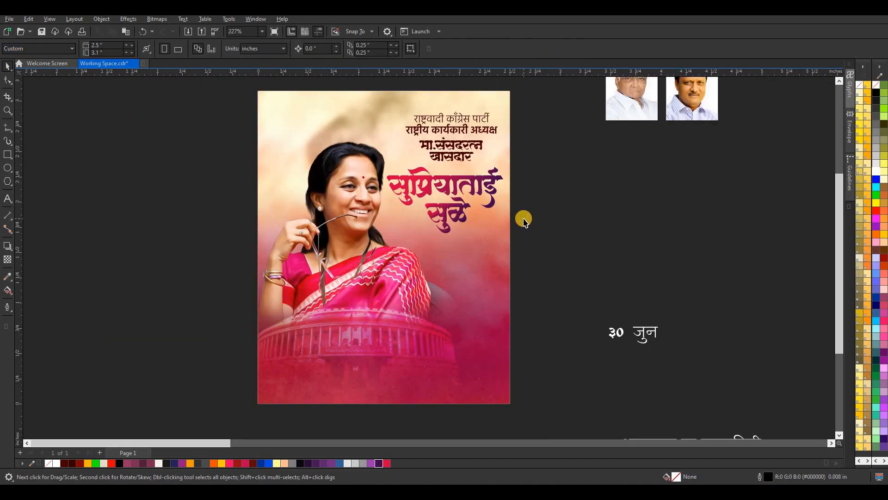
- Reverse the first name's gradient and reposition its nodes so purple starts at the lower left and crimson ends at the upper right
{"action": "left_click", "coordinate": [464, 183]}
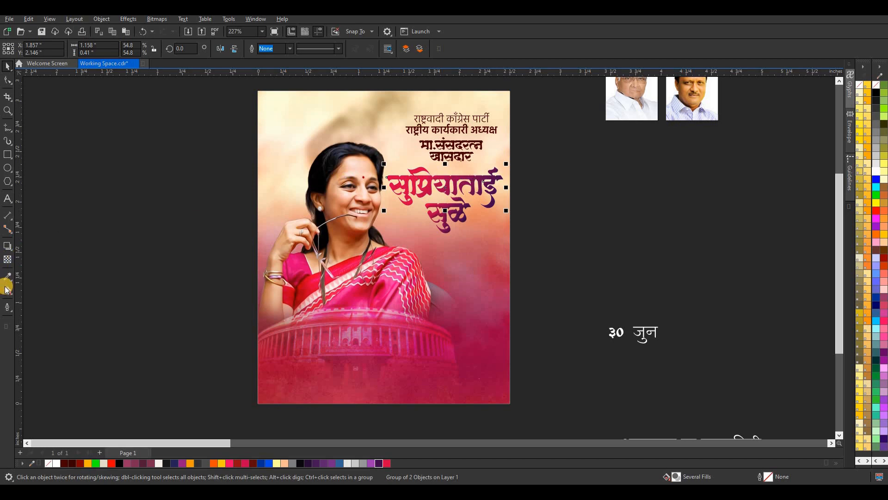
{"action": "left_click", "coordinate": [310, 49]}
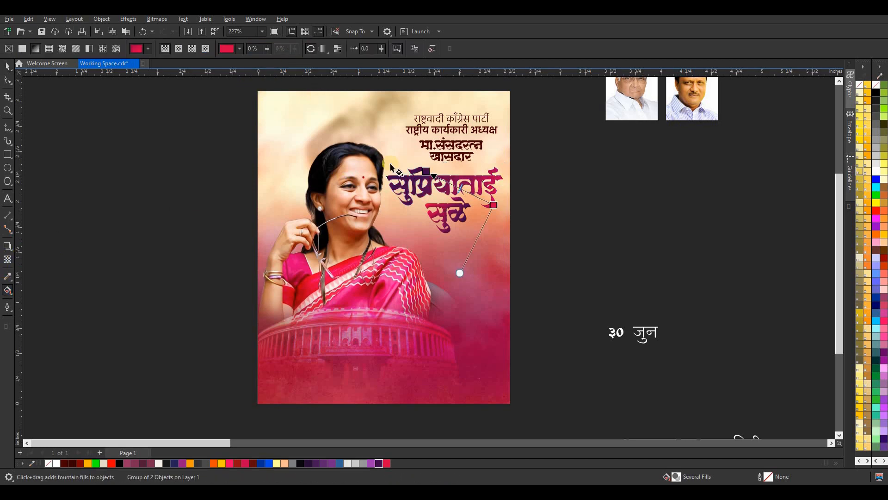
{"action": "left_click_drag", "start_coordinate": [413, 185], "coordinate": [407, 200]}
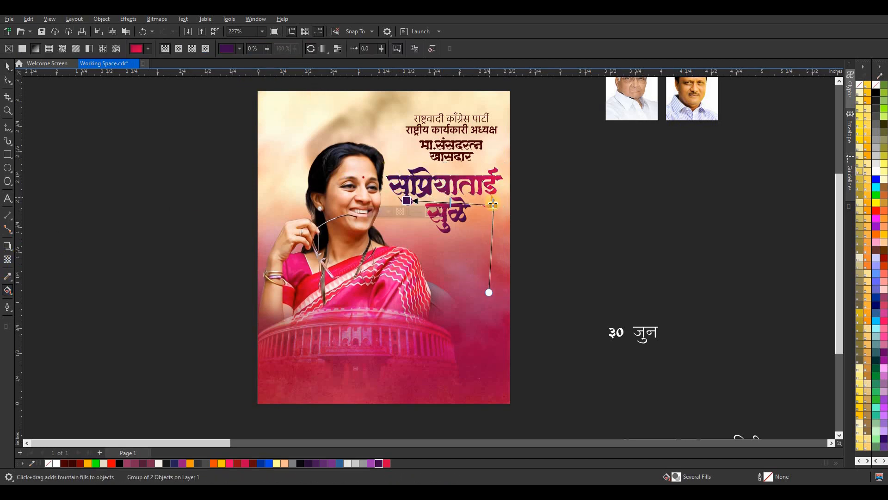
{"action": "left_click_drag", "start_coordinate": [493, 204], "coordinate": [453, 161]}
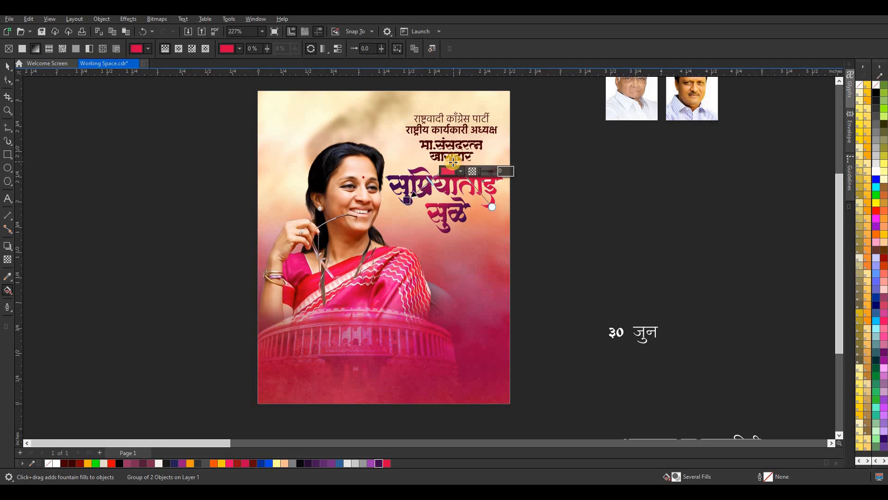
{"action": "left_click", "coordinate": [8, 66]}
- Adjust the surname's gradient nodes so it runs diagonally from purple at the lower left to crimson at the upper right
{"action": "left_click", "coordinate": [405, 211]}
{"action": "left_click", "coordinate": [7, 290]}
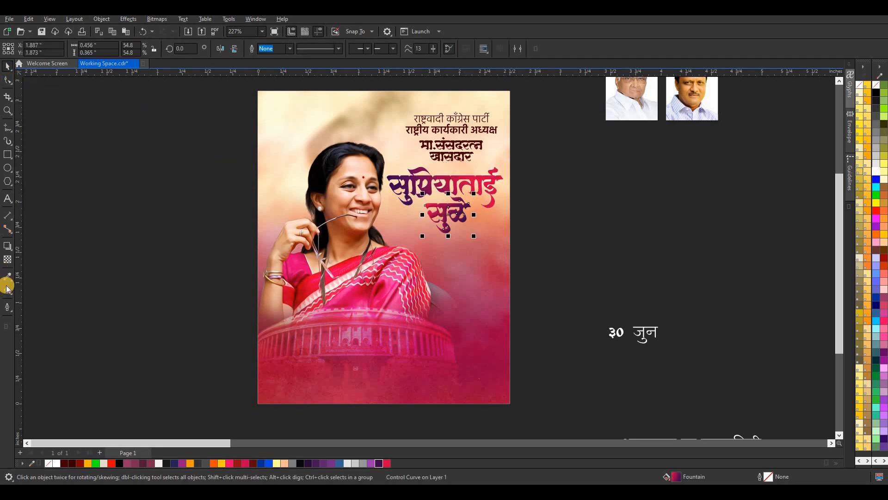
{"action": "left_click", "coordinate": [458, 219]}
{"action": "left_click_drag", "start_coordinate": [465, 222], "coordinate": [471, 196]}
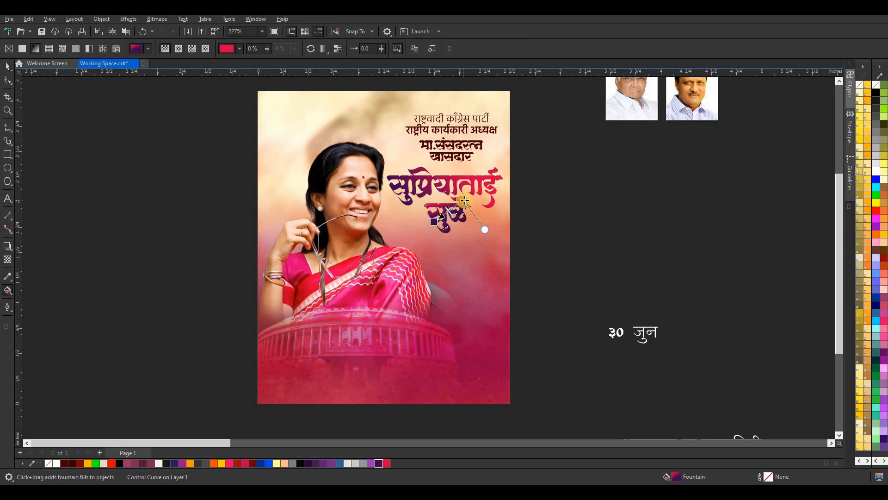
{"action": "left_click", "coordinate": [464, 201]}
{"action": "left_click", "coordinate": [87, 179]}
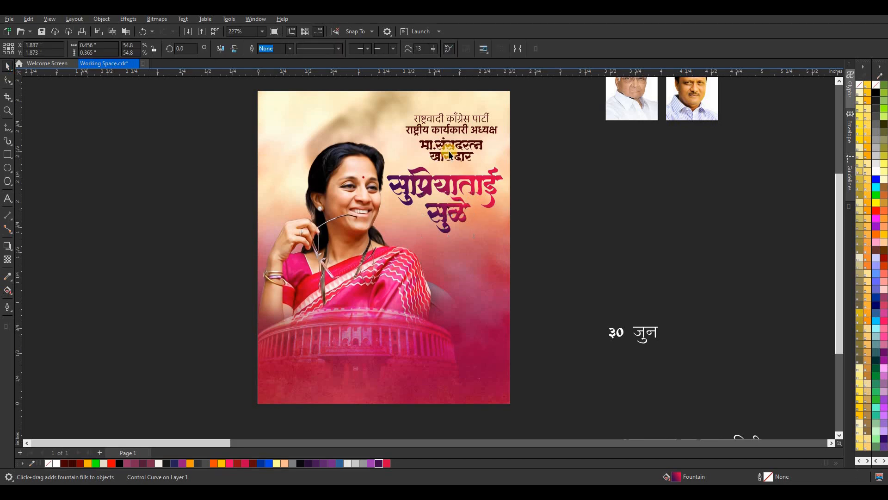
- Fill the two-line title directly above the name with dark purple (#3E0B4F)
{"action": "left_click", "coordinate": [452, 146]}
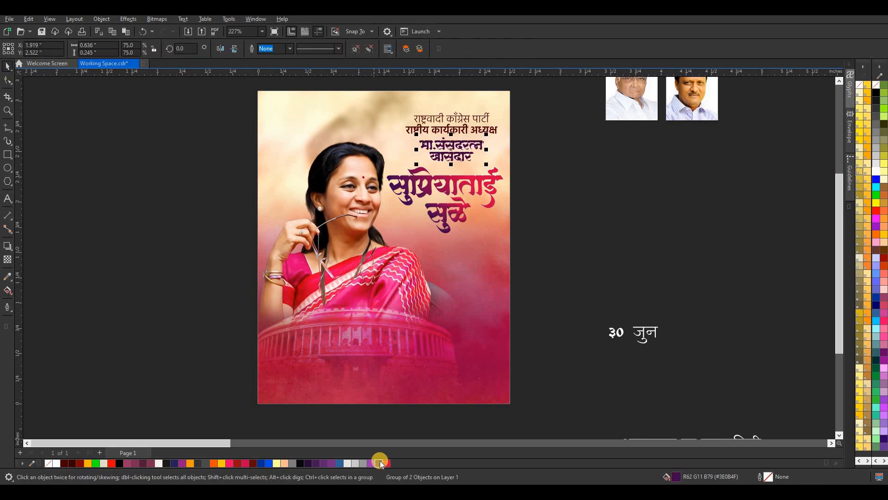
{"action": "left_click", "coordinate": [380, 463]}
{"action": "left_click", "coordinate": [563, 244]}
{"action": "scroll", "coordinate": [563, 244], "scroll_direction": "down", "scroll_amount": 1}
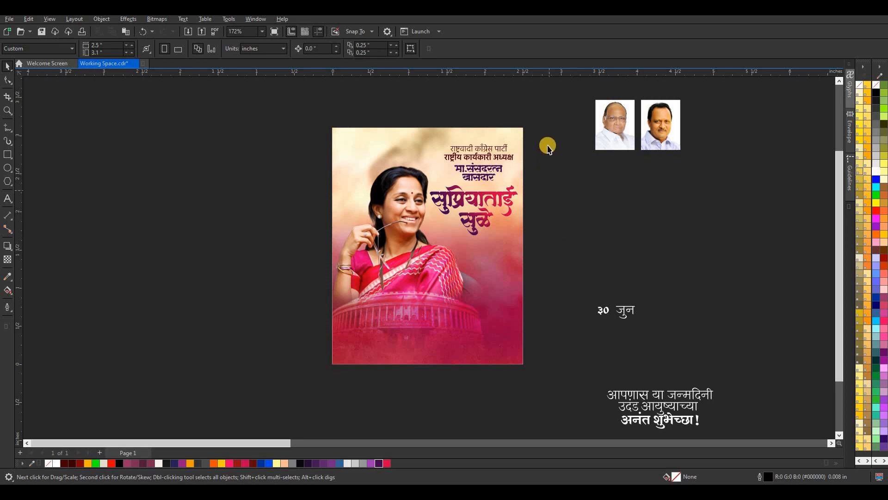
- Recolour the two-line title above the name crimson and move the whole heading block slightly down toward the name
{"action": "left_click_drag", "start_coordinate": [430, 193], "coordinate": [473, 176]}
{"action": "left_click", "coordinate": [477, 181]}
{"action": "left_click", "coordinate": [388, 462]}
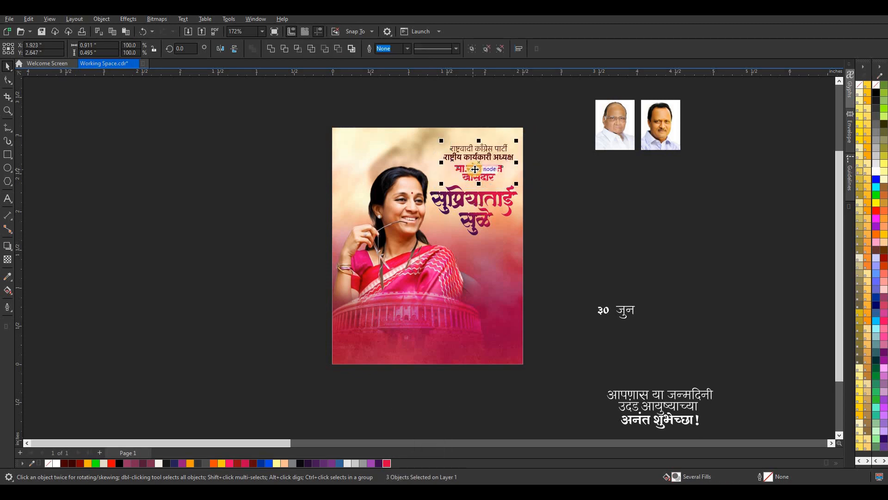
{"action": "left_click_drag", "start_coordinate": [477, 169], "coordinate": [476, 174]}
{"action": "left_click", "coordinate": [563, 169]}
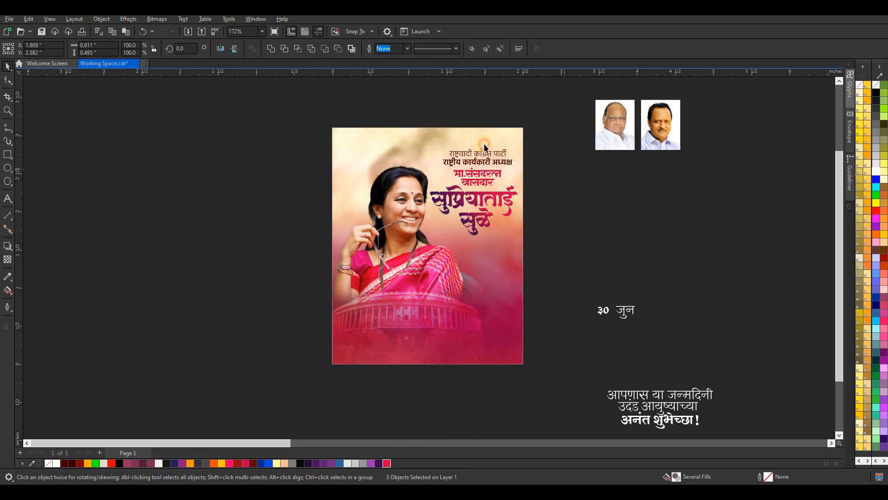
- Draw a circle about 0.18 inches in diameter above the heading lines and fill it with crimson (#D40146)
{"action": "scroll", "coordinate": [451, 143], "scroll_direction": "down", "scroll_amount": 1}
{"action": "scroll", "coordinate": [506, 199], "scroll_direction": "up", "scroll_amount": 1}
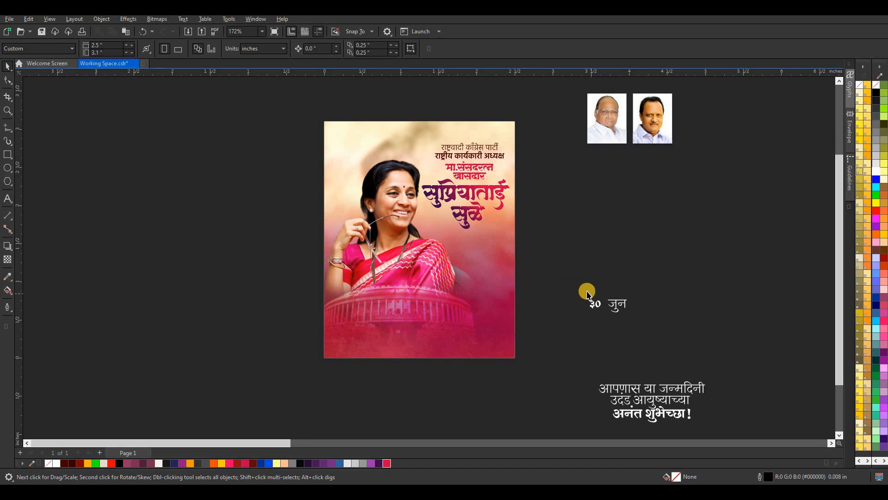
{"action": "left_click", "coordinate": [6, 169]}
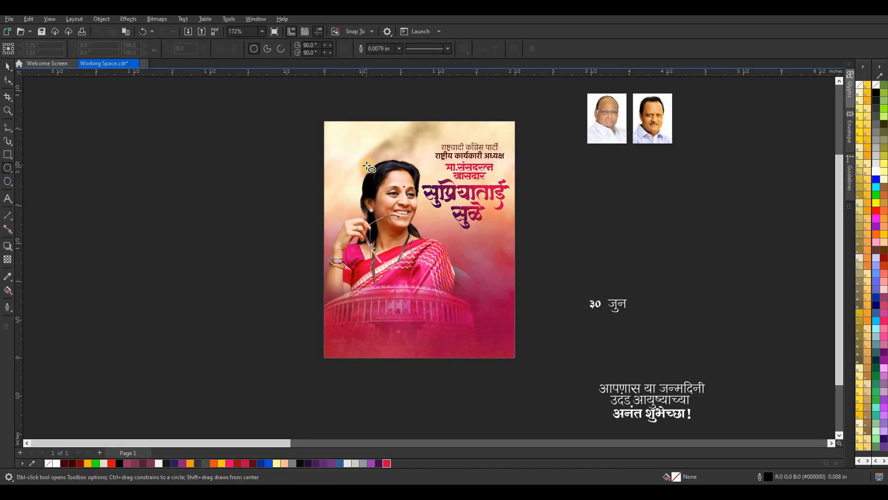
{"action": "scroll", "coordinate": [368, 168], "scroll_direction": "up", "scroll_amount": 1}
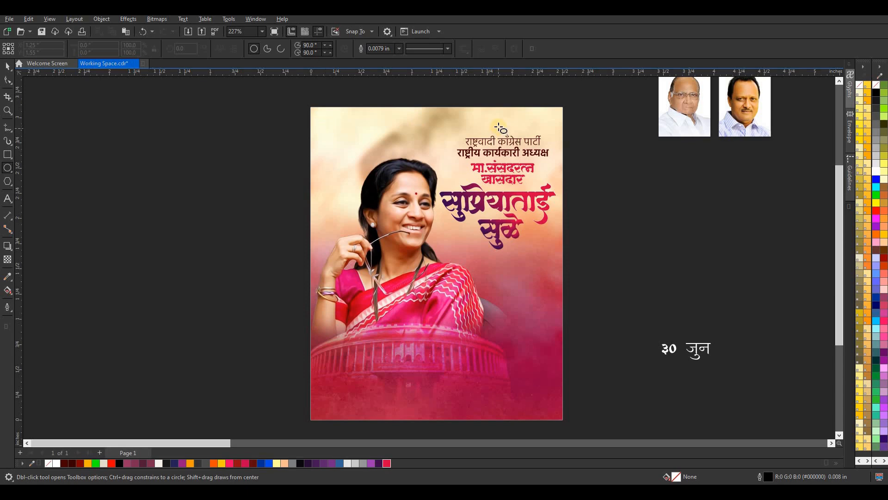
{"action": "left_click_drag", "start_coordinate": [490, 120], "coordinate": [501, 132]}
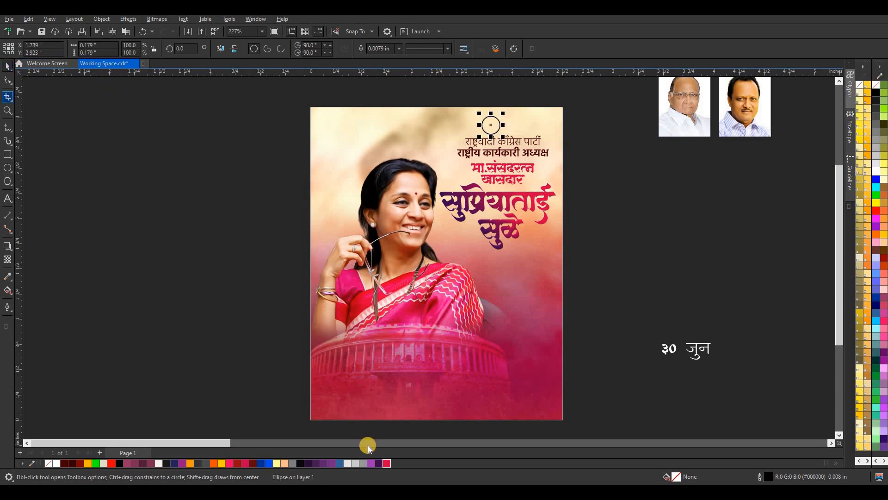
{"action": "key", "text": "space"}
{"action": "left_click", "coordinate": [387, 463]}
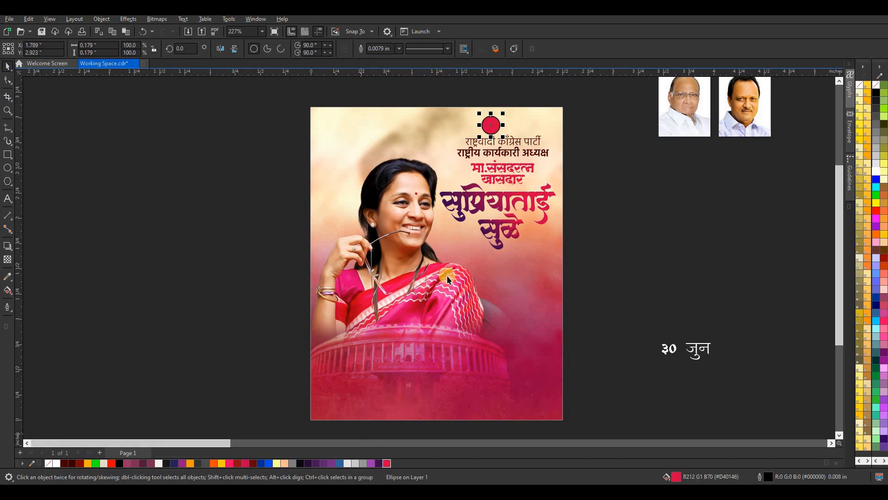
- Remove the circle's outline and apply a diagonal fountain fill from crimson to dark purple
{"action": "left_click", "coordinate": [8, 290]}
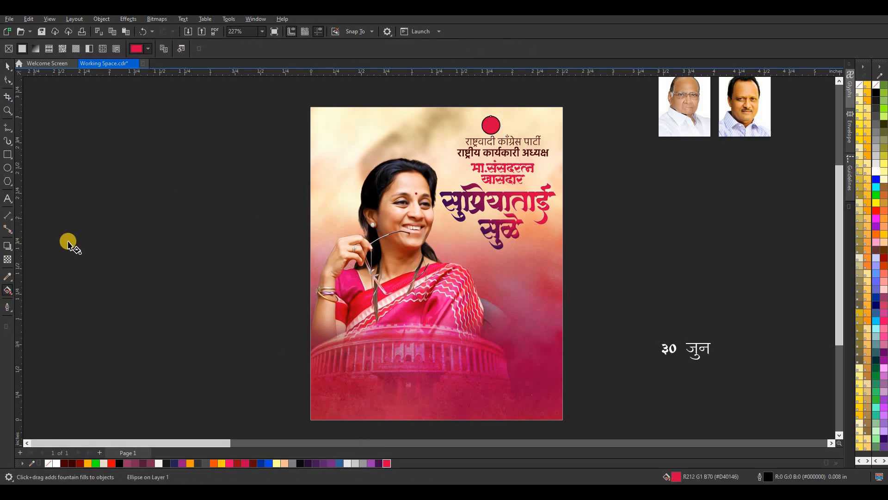
{"action": "right_click", "coordinate": [48, 463]}
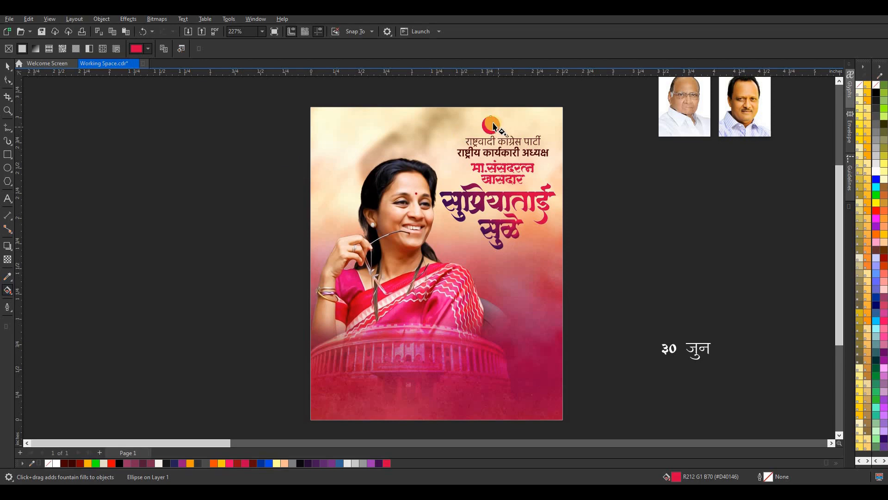
{"action": "left_click_drag", "start_coordinate": [499, 129], "coordinate": [500, 129]}
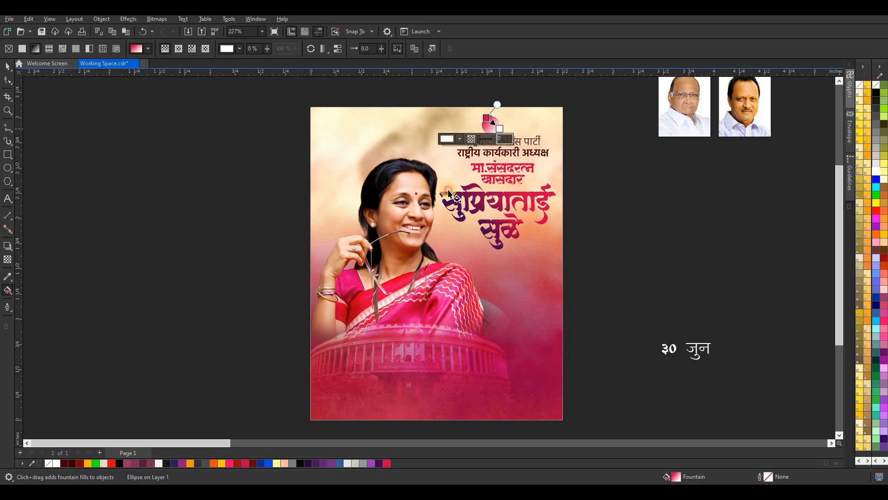
{"action": "left_click", "coordinate": [380, 462]}
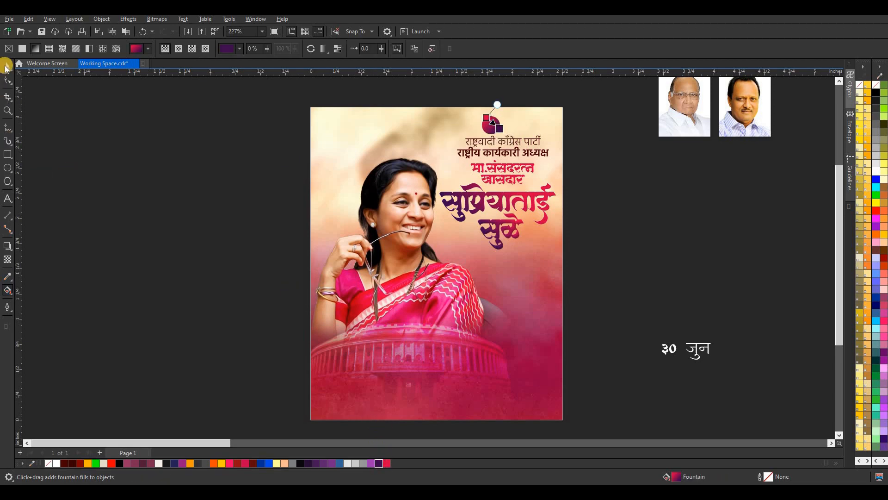
{"action": "left_click", "coordinate": [6, 68]}
{"action": "left_click", "coordinate": [414, 97]}
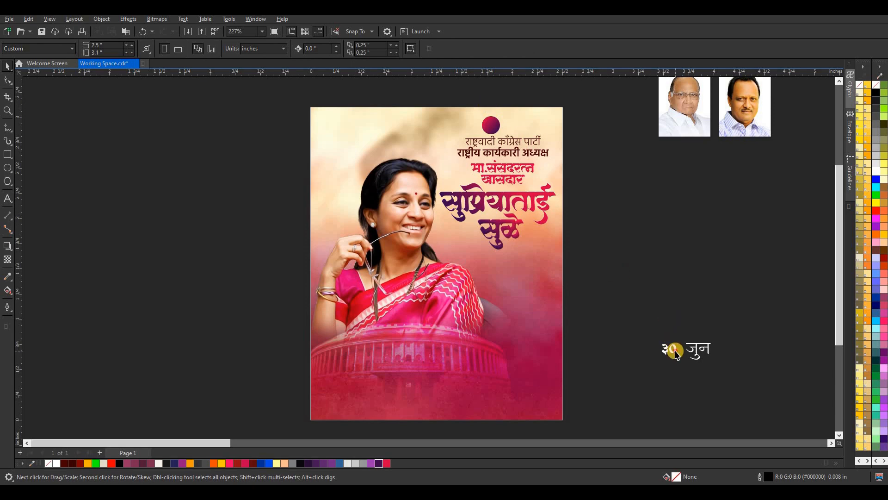
- Place the date number ३० centred inside the gradient circle above the heading lines
{"action": "left_click_drag", "start_coordinate": [675, 353], "coordinate": [491, 135]}
{"action": "scroll", "coordinate": [500, 124], "scroll_direction": "up", "scroll_amount": 4}
{"action": "scroll", "coordinate": [470, 125], "scroll_direction": "down", "scroll_amount": 5}
{"action": "left_click", "coordinate": [606, 240]}
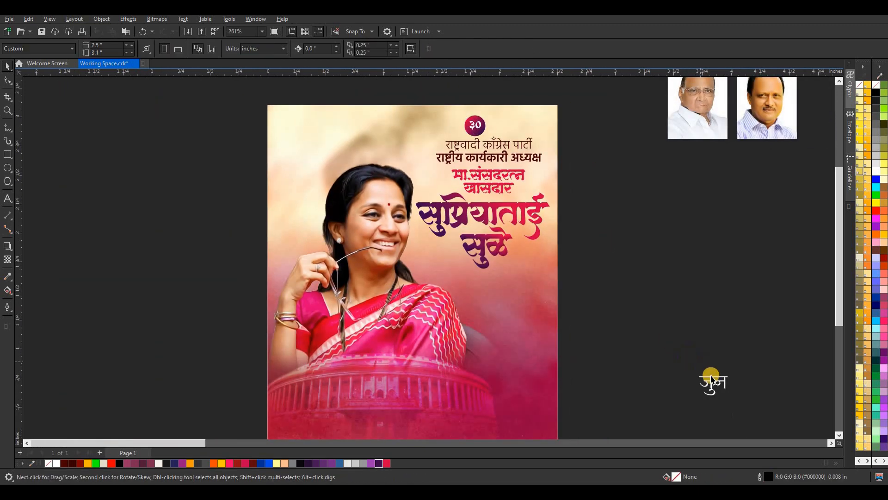
- Place the word जून beside the date circle, fill it with dark maroon (#730125) and shrink it slightly
{"action": "left_click_drag", "start_coordinate": [712, 379], "coordinate": [512, 123]}
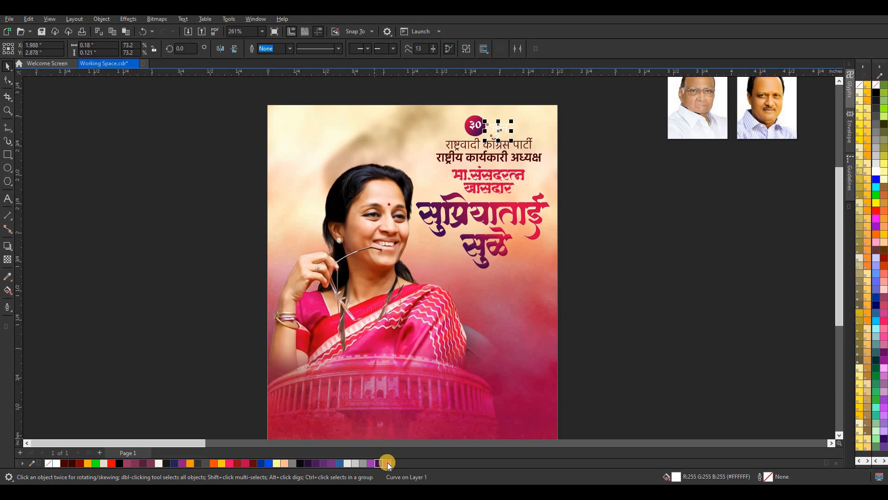
{"action": "left_click_drag", "start_coordinate": [387, 463], "coordinate": [448, 468]}
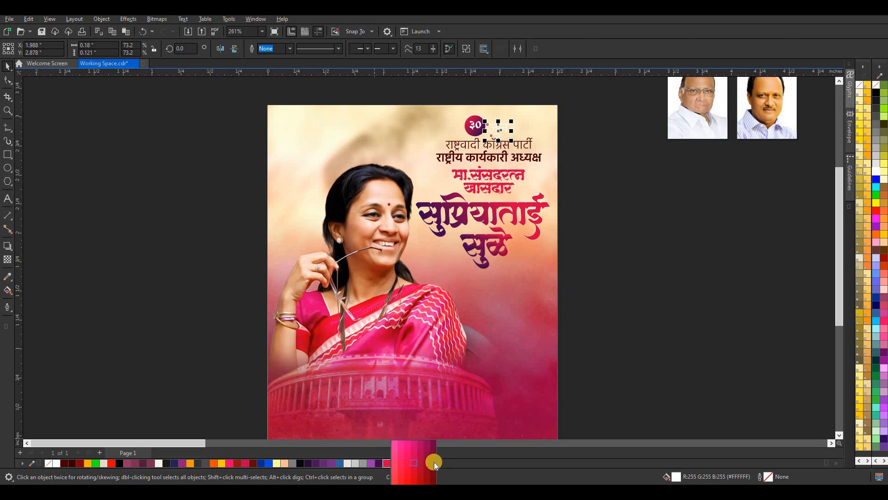
{"action": "left_click", "coordinate": [434, 462]}
{"action": "scroll", "coordinate": [502, 130], "scroll_direction": "up", "scroll_amount": 2}
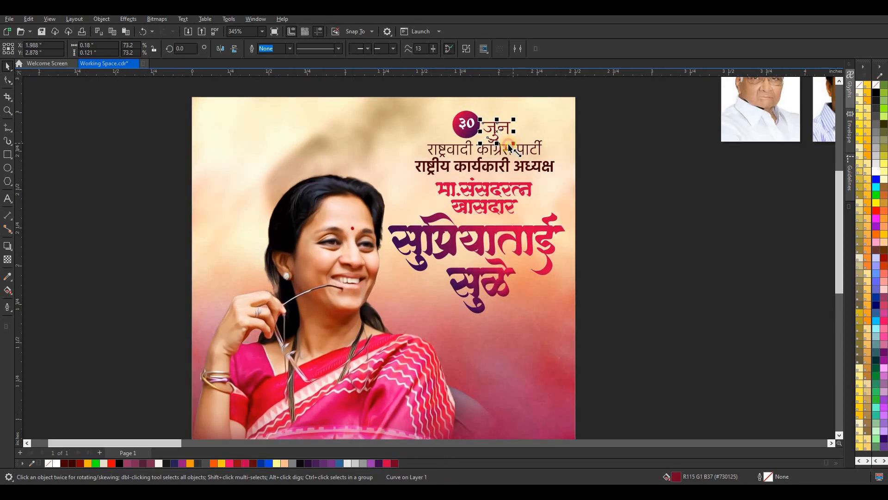
{"action": "left_click_drag", "start_coordinate": [513, 143], "coordinate": [505, 138]}
{"action": "left_click", "coordinate": [632, 137]}
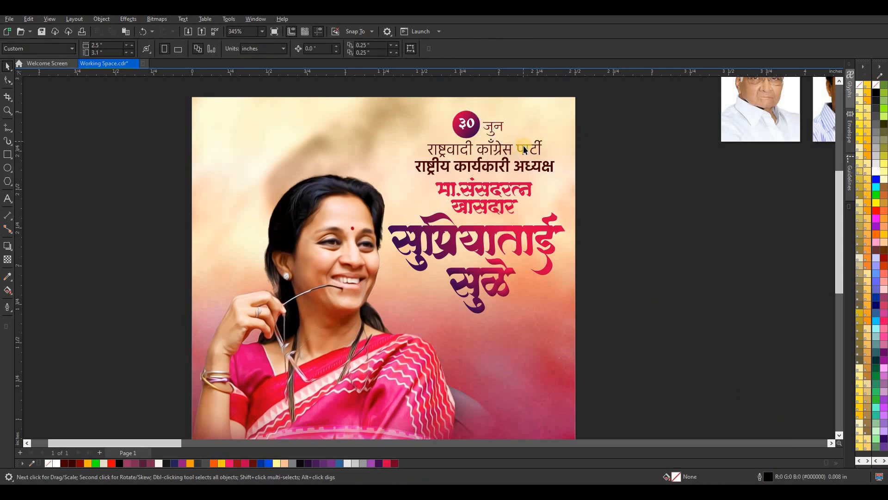
- Recolour the two heading lines below the date badge with the same dark maroon (#730125) as the month word
{"action": "left_click_drag", "start_coordinate": [411, 181], "coordinate": [389, 180]}
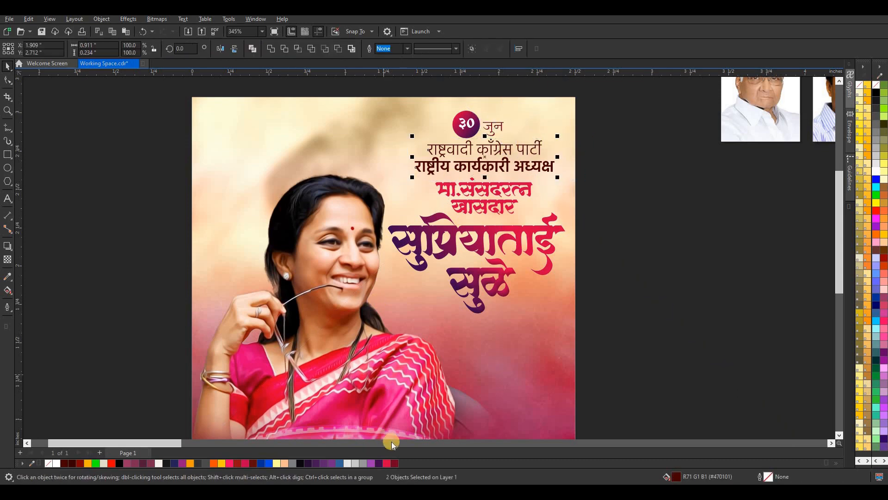
{"action": "left_click", "coordinate": [394, 462]}
{"action": "left_click", "coordinate": [659, 242]}
{"action": "scroll", "coordinate": [513, 197], "scroll_direction": "down", "scroll_amount": 5}
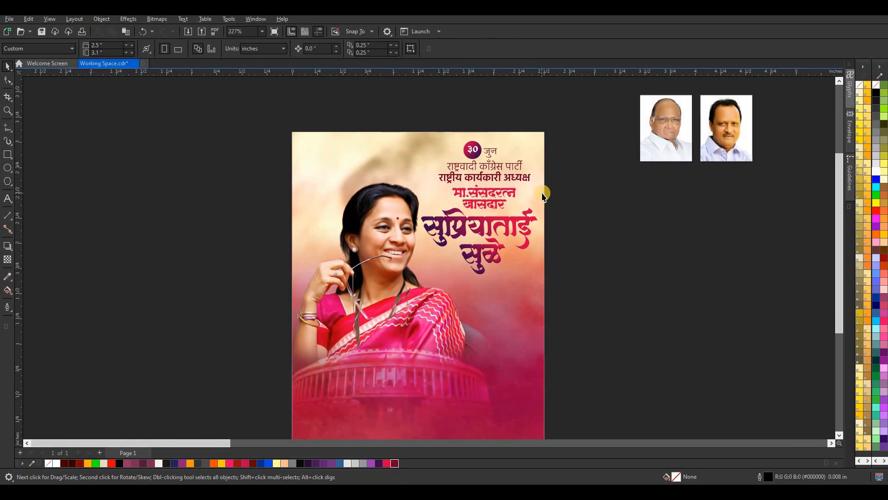
{"action": "scroll", "coordinate": [392, 176], "scroll_direction": "down", "scroll_amount": 1}
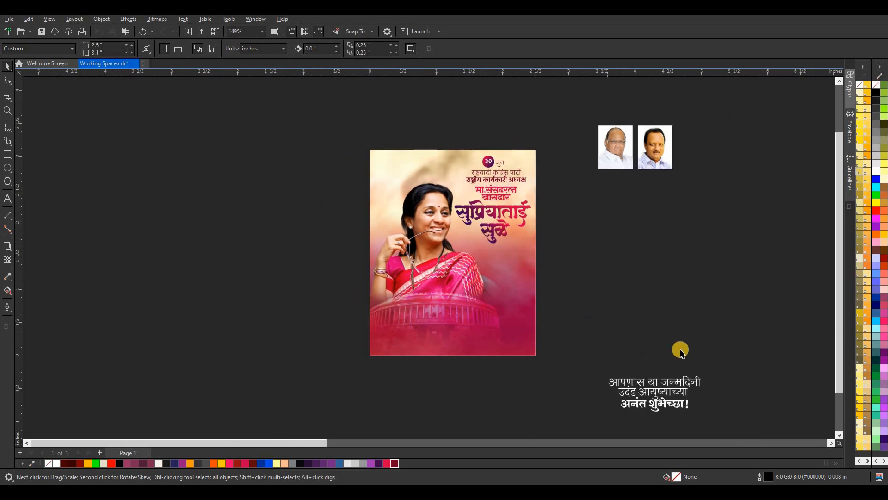
- Move the three-line birthday greeting onto the poster below the name and scale it to about 0.77 inches wide
{"action": "left_click_drag", "start_coordinate": [719, 363], "coordinate": [600, 415]}
{"action": "left_click_drag", "start_coordinate": [703, 414], "coordinate": [669, 399]}
{"action": "left_click_drag", "start_coordinate": [503, 260], "coordinate": [499, 259]}
{"action": "scroll", "coordinate": [499, 259], "scroll_direction": "up", "scroll_amount": 3}
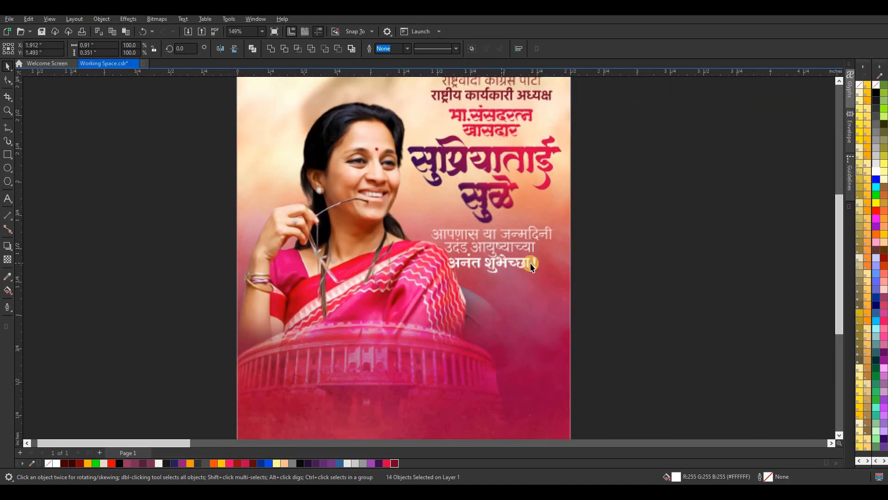
{"action": "left_click_drag", "start_coordinate": [429, 276], "coordinate": [439, 273]}
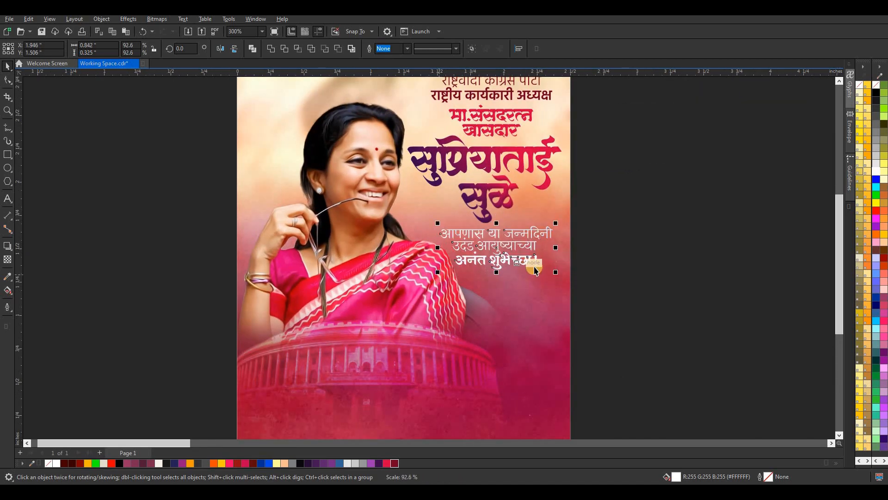
{"action": "left_click_drag", "start_coordinate": [555, 274], "coordinate": [546, 269]}
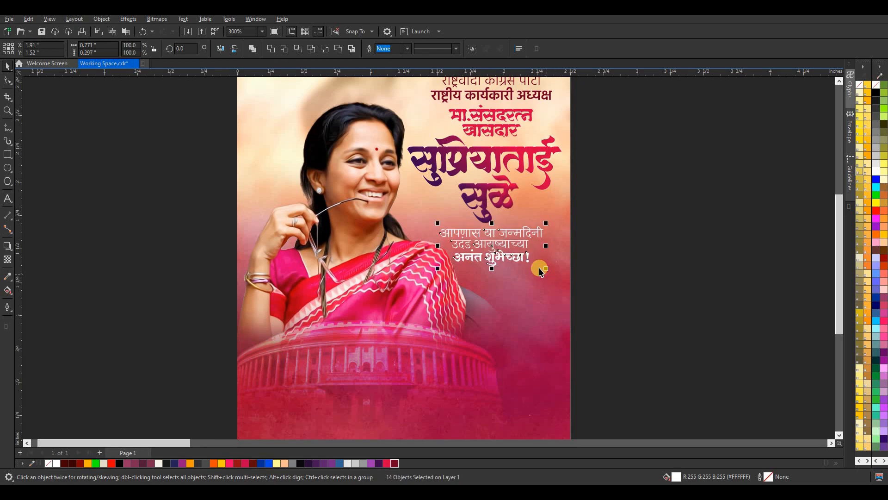
- Fill all three greeting lines with dark maroon (#730125)
{"action": "left_click", "coordinate": [395, 463]}
{"action": "key", "text": "Escape"}
{"action": "scroll", "coordinate": [529, 257], "scroll_direction": "down", "scroll_amount": 2}
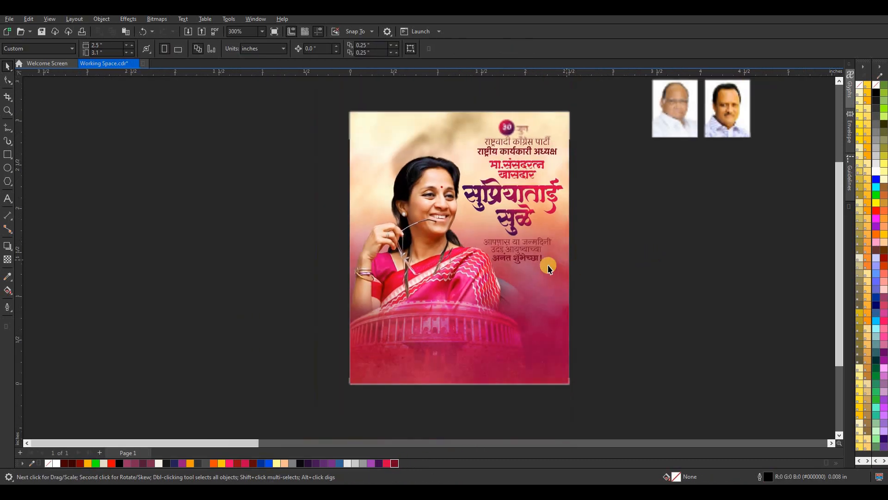
- Recolour the last greeting line, अनंत शुभेच्छा!, with a very dark brown
{"action": "left_click", "coordinate": [530, 257]}
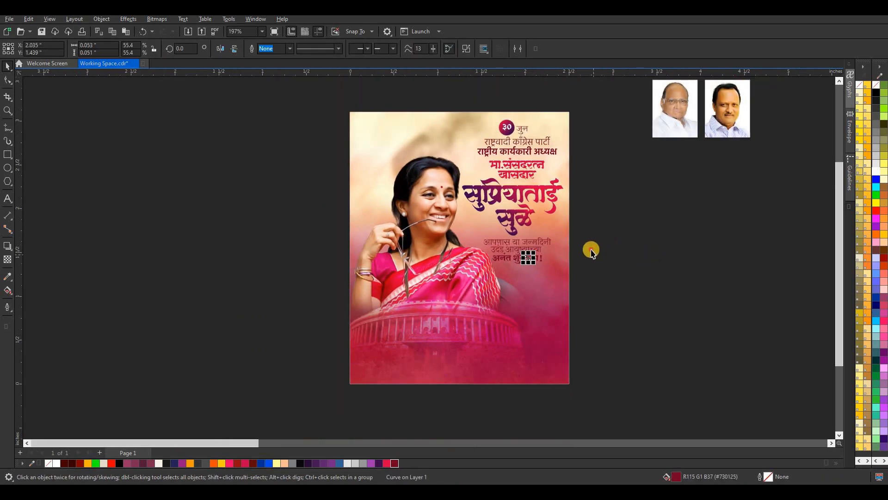
{"action": "left_click_drag", "start_coordinate": [590, 250], "coordinate": [479, 278]}
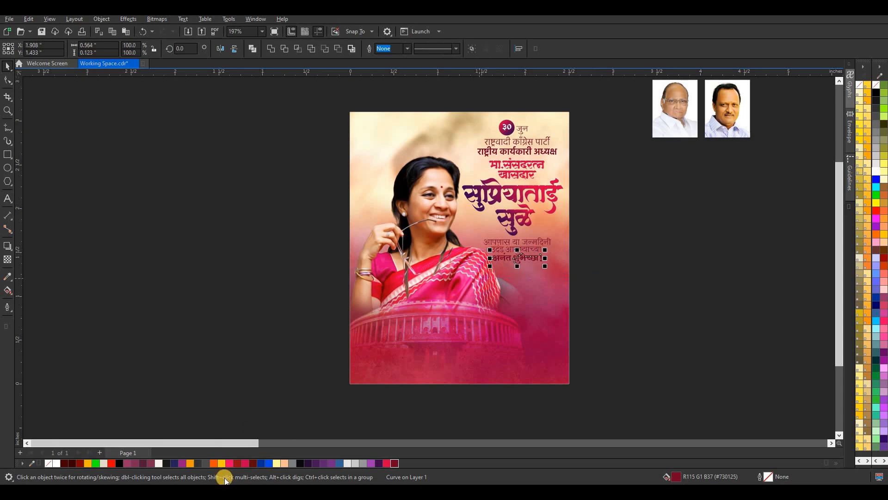
{"action": "left_click", "coordinate": [71, 462]}
{"action": "left_click", "coordinate": [271, 184]}
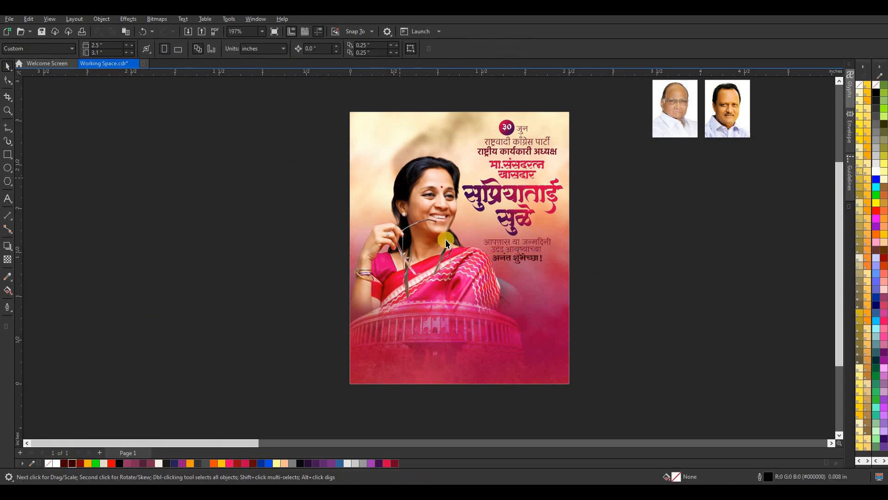
- Recolour the upper two greeting lines white
{"action": "scroll", "coordinate": [511, 264], "scroll_direction": "up", "scroll_amount": 2}
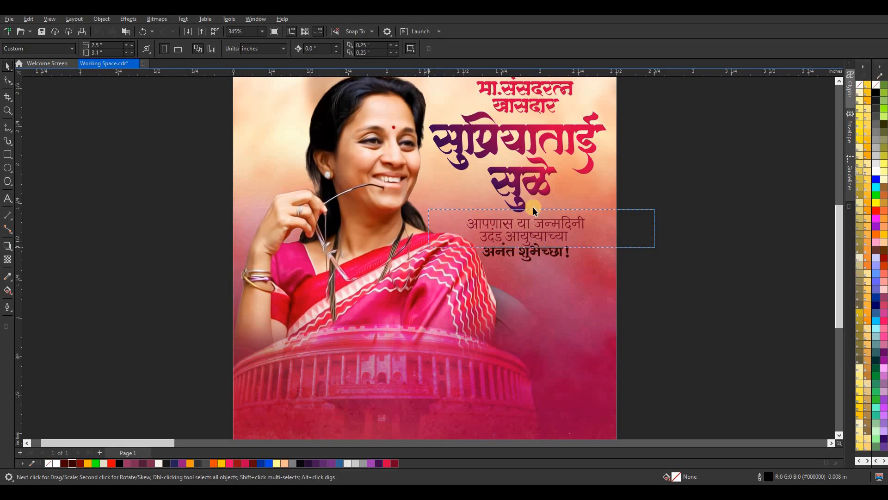
{"action": "scroll", "coordinate": [568, 294], "scroll_direction": "down", "scroll_amount": 1}
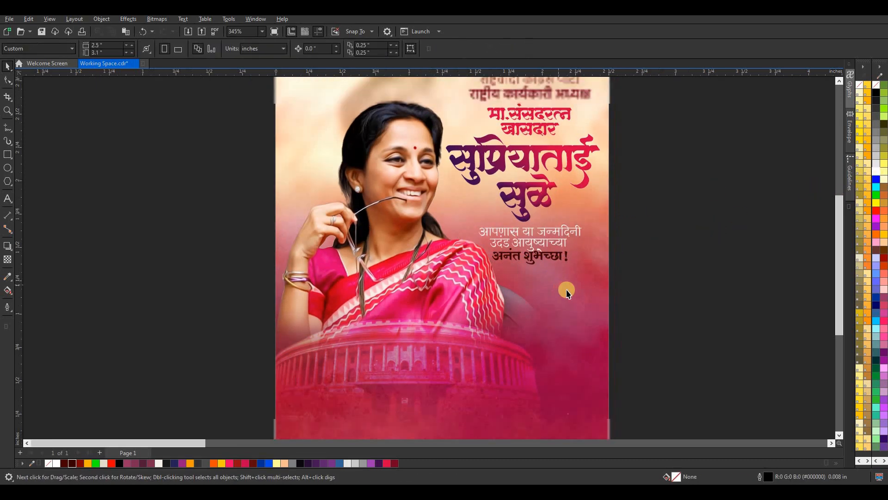
{"action": "scroll", "coordinate": [568, 294], "scroll_direction": "down", "scroll_amount": 3}
{"action": "scroll", "coordinate": [540, 231], "scroll_direction": "up", "scroll_amount": 2}
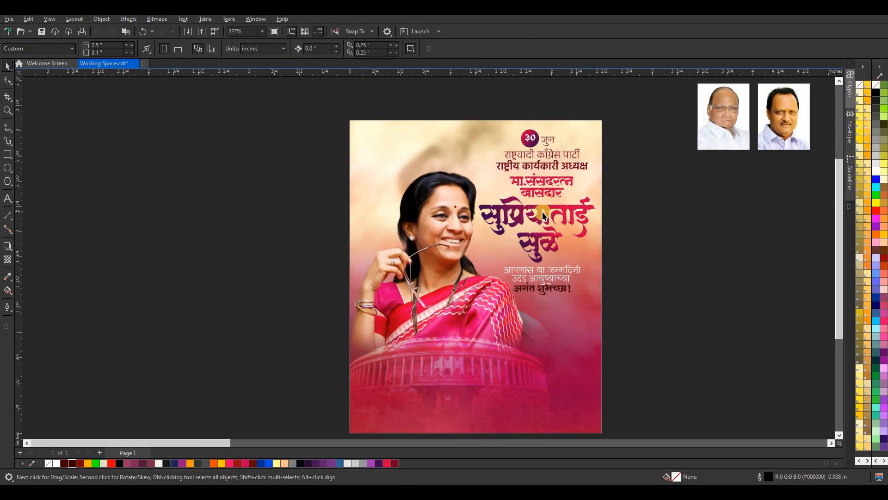
{"action": "scroll", "coordinate": [543, 241], "scroll_direction": "down", "scroll_amount": 1}
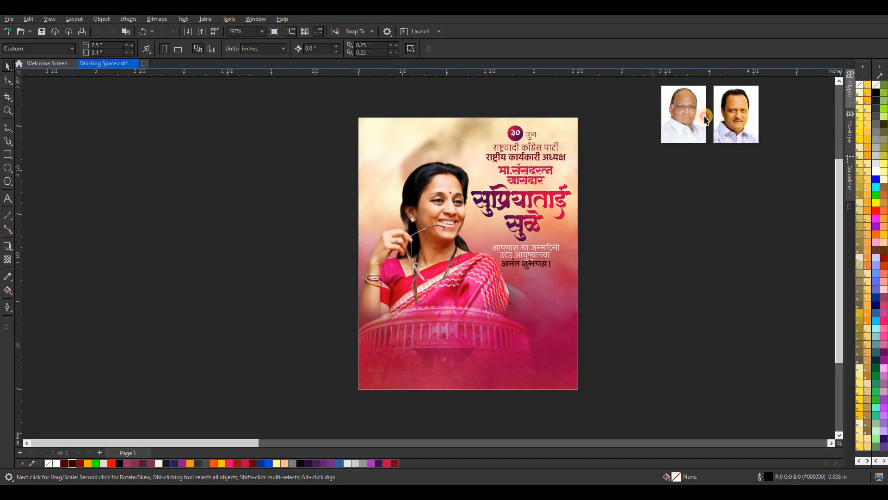
- Scale the two leader photos together to about 53% and place them in the poster's upper-left corner
{"action": "left_click_drag", "start_coordinate": [704, 119], "coordinate": [770, 156]}
{"action": "left_click_drag", "start_coordinate": [762, 84], "coordinate": [744, 112]}
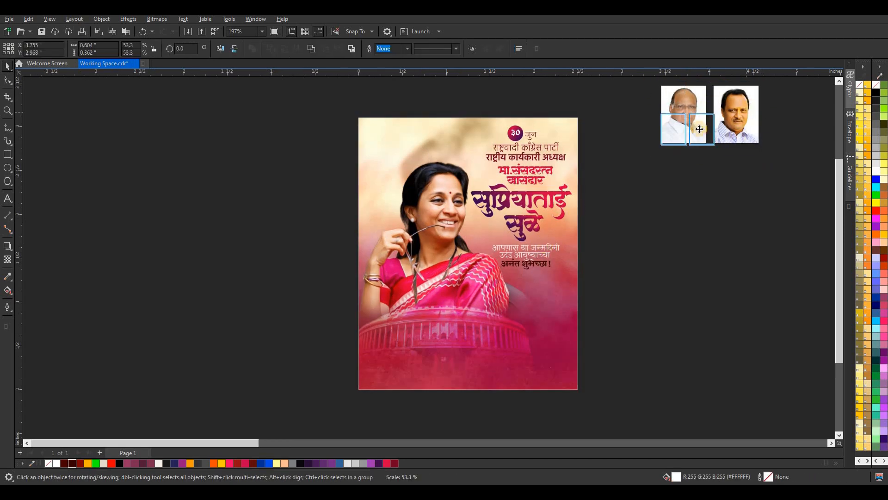
{"action": "left_click_drag", "start_coordinate": [698, 129], "coordinate": [414, 141]}
{"action": "left_click", "coordinate": [452, 106]}
{"action": "scroll", "coordinate": [453, 107], "scroll_direction": "down", "scroll_amount": 1}
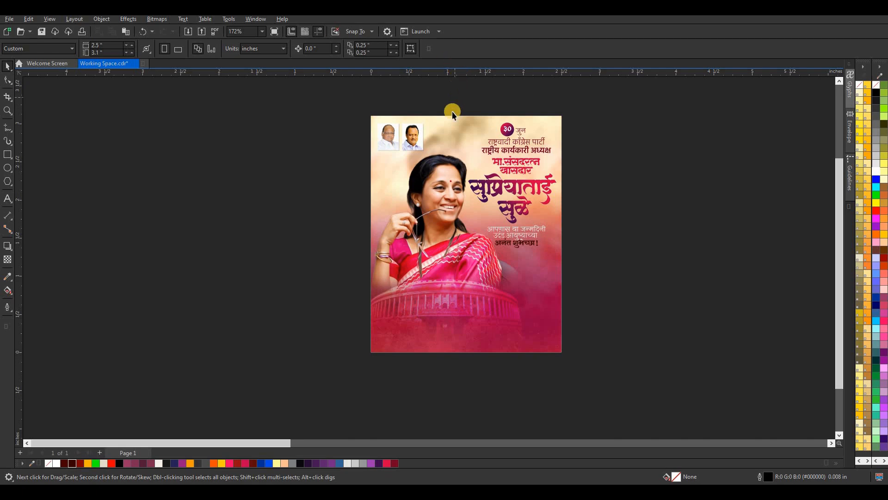
{"action": "scroll", "coordinate": [452, 114], "scroll_direction": "down", "scroll_amount": 2}
{"action": "scroll", "coordinate": [532, 213], "scroll_direction": "up", "scroll_amount": 2}
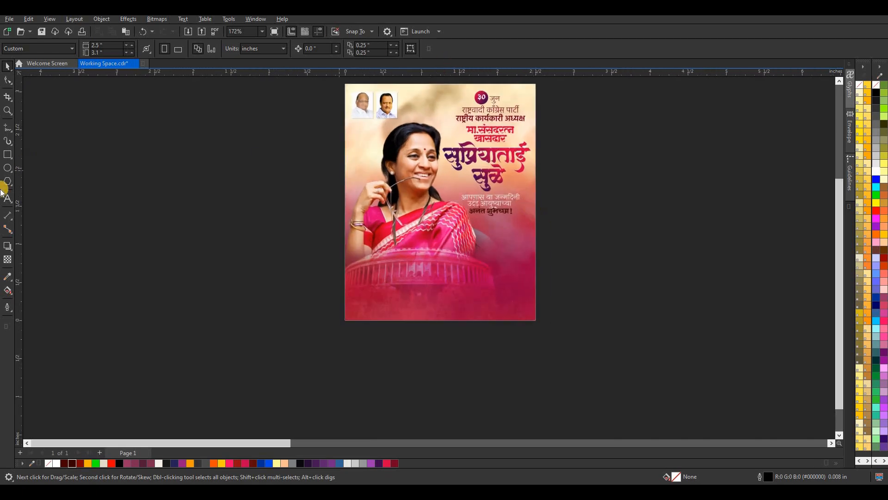
- Draw a rectangle about 2.5 by 0.3 inches across the poster's full width near its bottom and fill it black
{"action": "left_click", "coordinate": [7, 155]}
{"action": "left_click_drag", "start_coordinate": [346, 311], "coordinate": [535, 290]}
{"action": "left_click", "coordinate": [8, 66]}
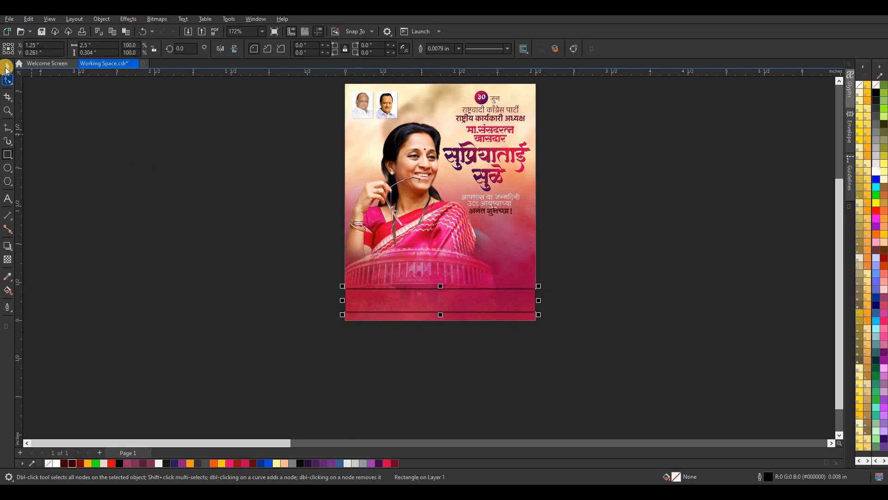
{"action": "left_click", "coordinate": [874, 89]}
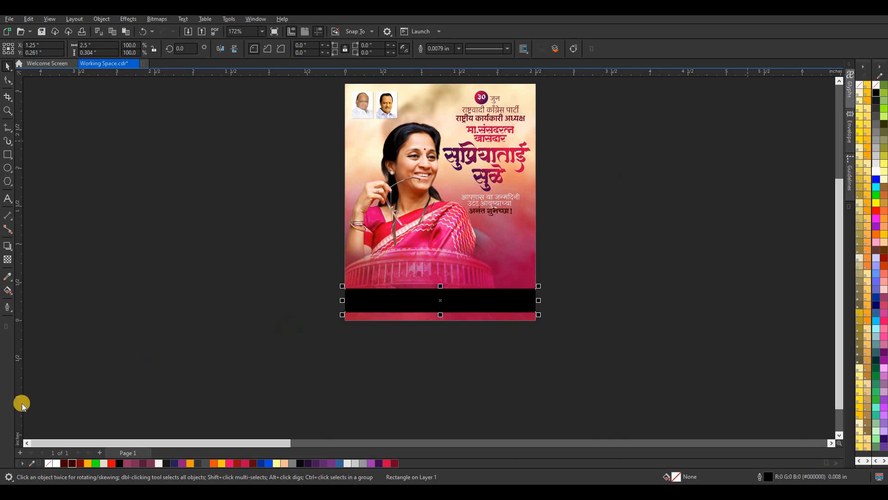
- Apply a uniform transparency of 81 to the black bar
{"action": "left_click", "coordinate": [9, 260]}
{"action": "left_click", "coordinate": [128, 50]}
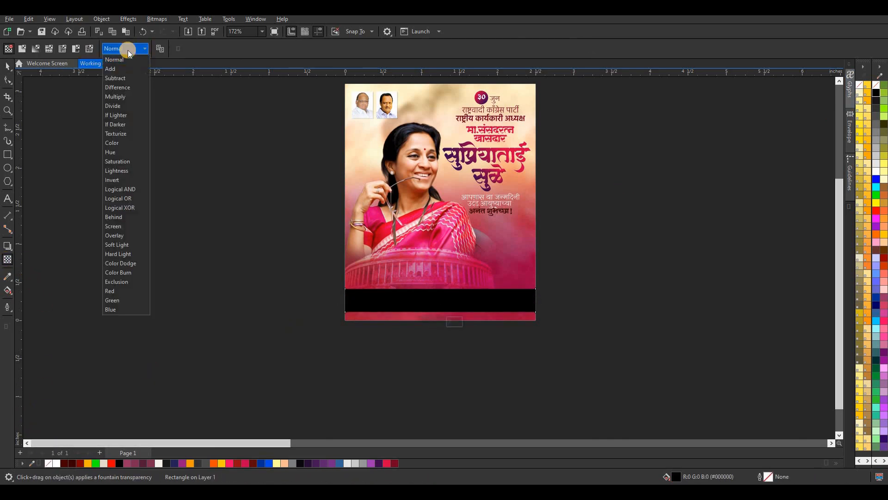
{"action": "left_click", "coordinate": [47, 69]}
{"action": "left_click", "coordinate": [437, 321]}
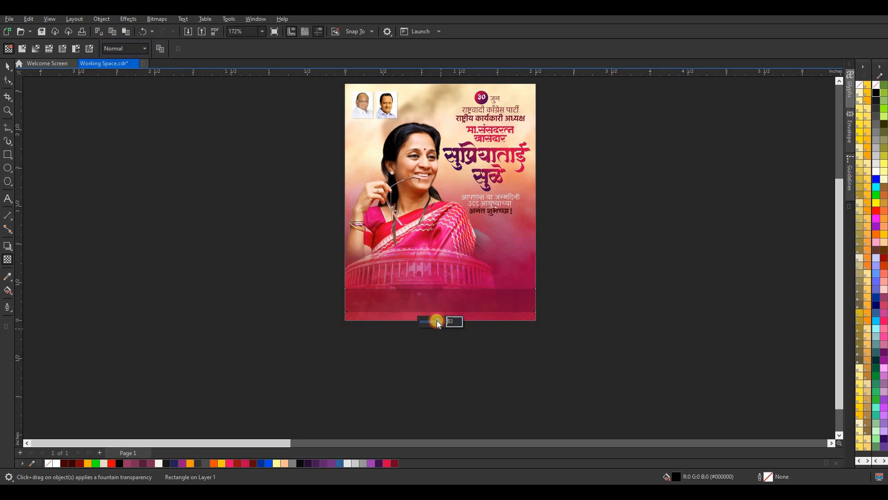
{"action": "left_click_drag", "start_coordinate": [437, 320], "coordinate": [438, 320]}
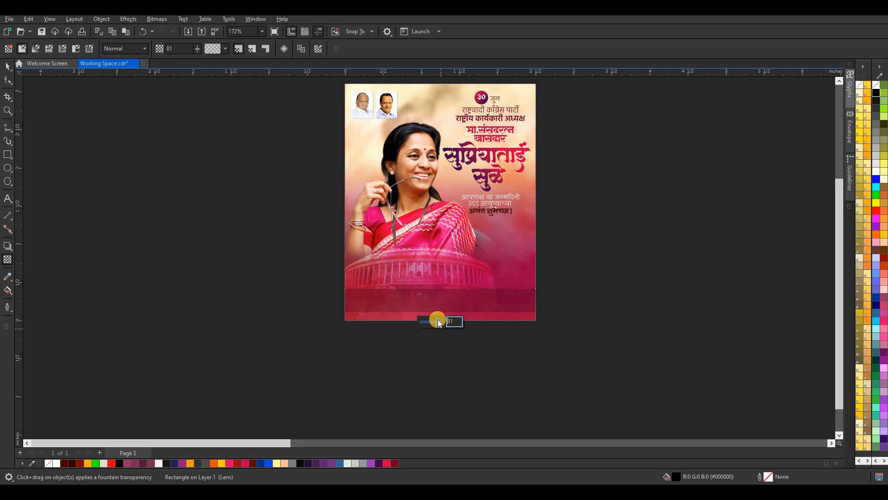
{"action": "left_click", "coordinate": [7, 66]}
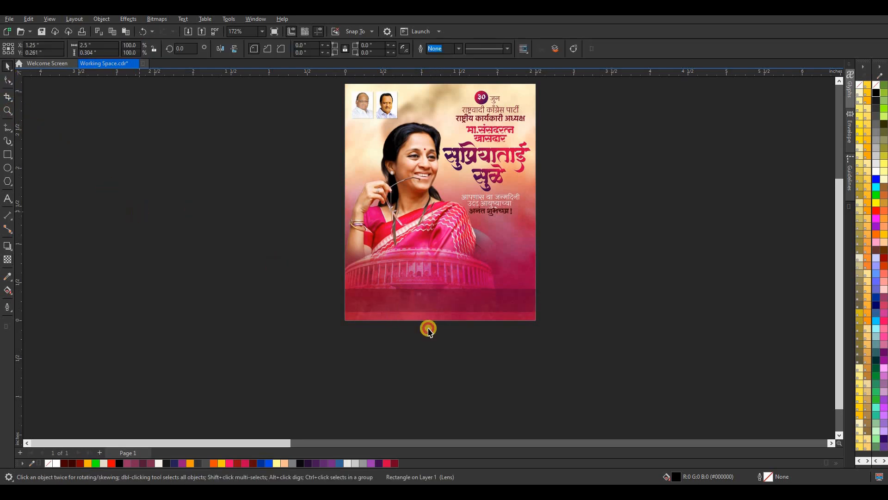
- Extend the transparent bar's bottom edge slightly downward and lower its top edge to form a slimmer band
{"action": "left_click", "coordinate": [442, 316]}
{"action": "left_click_drag", "start_coordinate": [443, 317], "coordinate": [448, 314]}
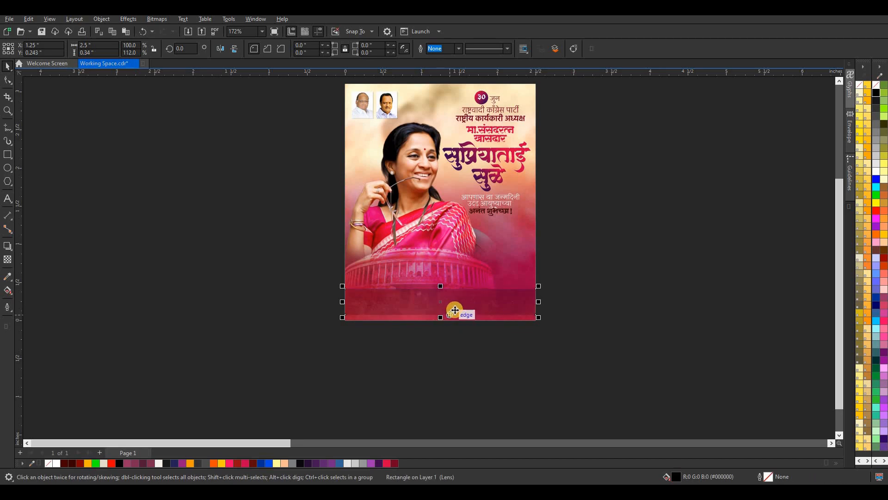
{"action": "scroll", "coordinate": [449, 311], "scroll_direction": "up", "scroll_amount": 2}
{"action": "left_click_drag", "start_coordinate": [435, 276], "coordinate": [435, 288]}
{"action": "left_click", "coordinate": [632, 268]}
{"action": "scroll", "coordinate": [508, 247], "scroll_direction": "down", "scroll_amount": 1}
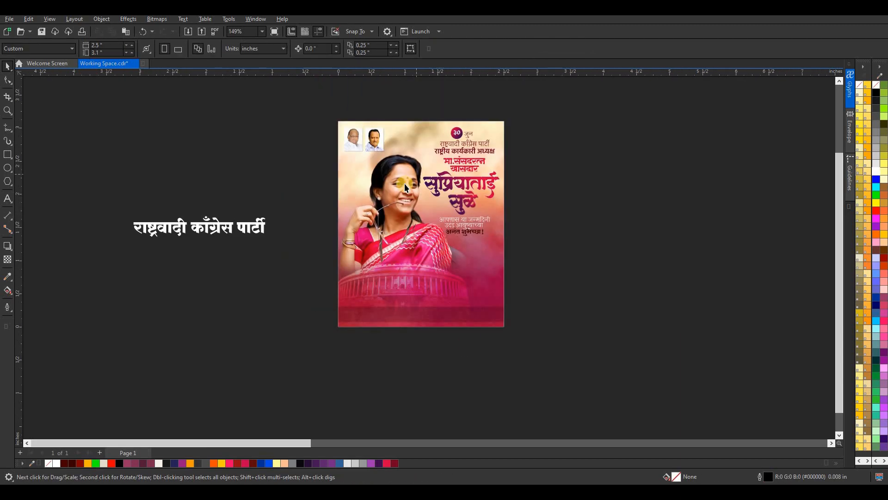
- Scale the white राष्ट्रवादी काँग्रेस पार्टी text to about 0.91 inches wide and centre it on the transparent bar
{"action": "left_click", "coordinate": [156, 256]}
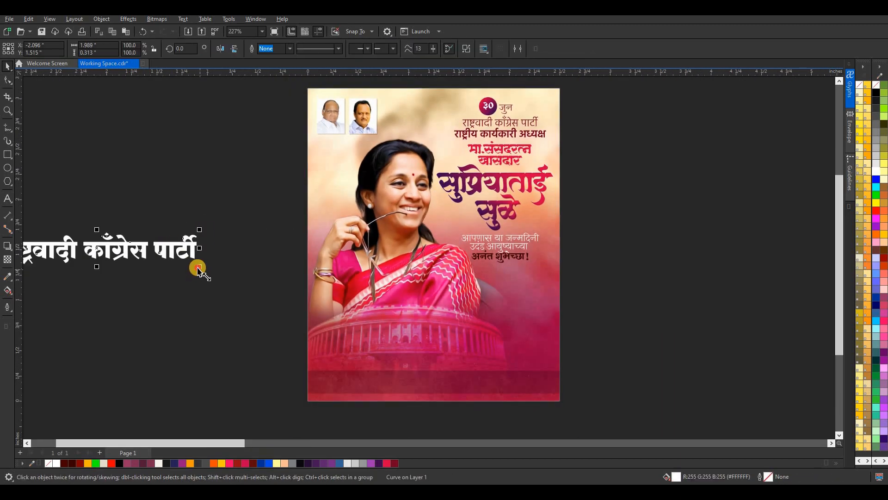
{"action": "left_click_drag", "start_coordinate": [196, 264], "coordinate": [437, 382]}
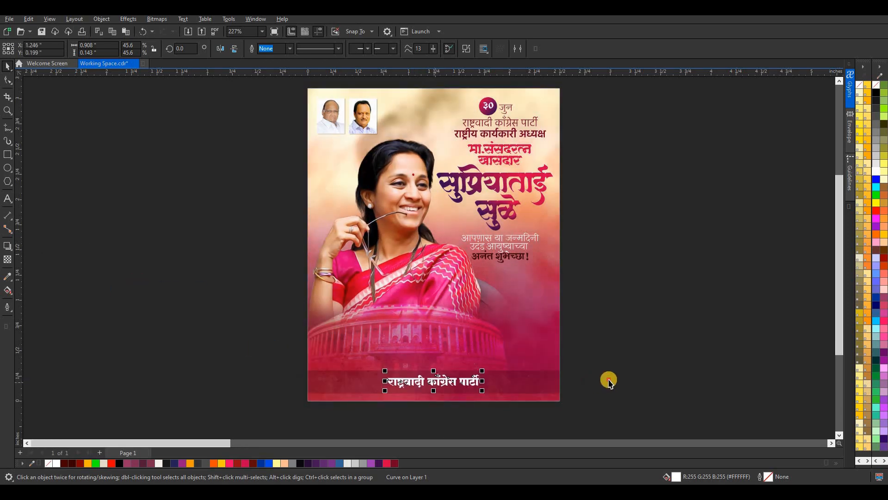
{"action": "left_click", "coordinate": [607, 379]}
{"action": "scroll", "coordinate": [547, 309], "scroll_direction": "down", "scroll_amount": 2}
{"action": "scroll", "coordinate": [534, 188], "scroll_direction": "up", "scroll_amount": 1}
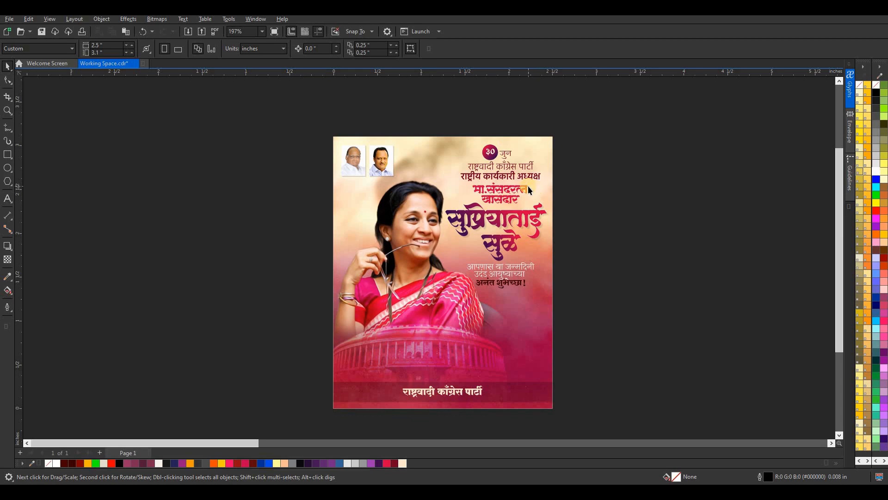
- Edit the poster's PowerClip contents, move the parliament building image slightly to the right and finish editing
{"action": "left_click", "coordinate": [468, 357]}
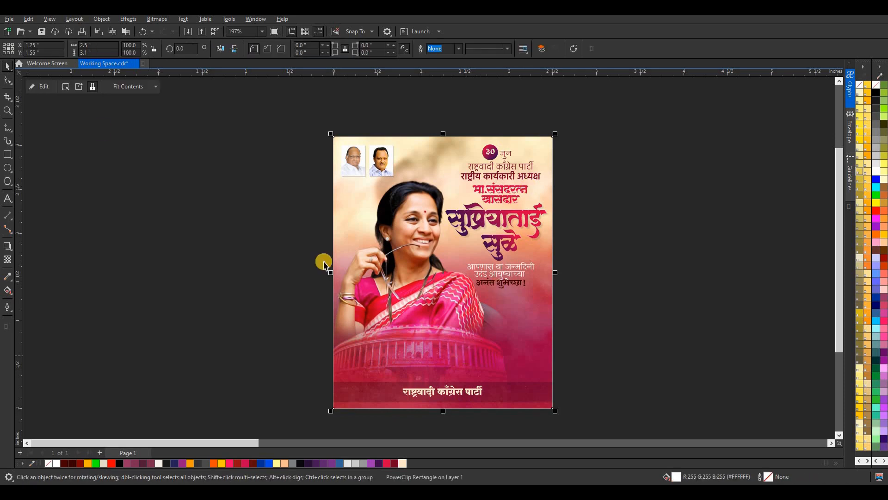
{"action": "left_click", "coordinate": [43, 88]}
{"action": "left_click_drag", "start_coordinate": [422, 351], "coordinate": [449, 355]}
{"action": "left_click", "coordinate": [53, 86]}
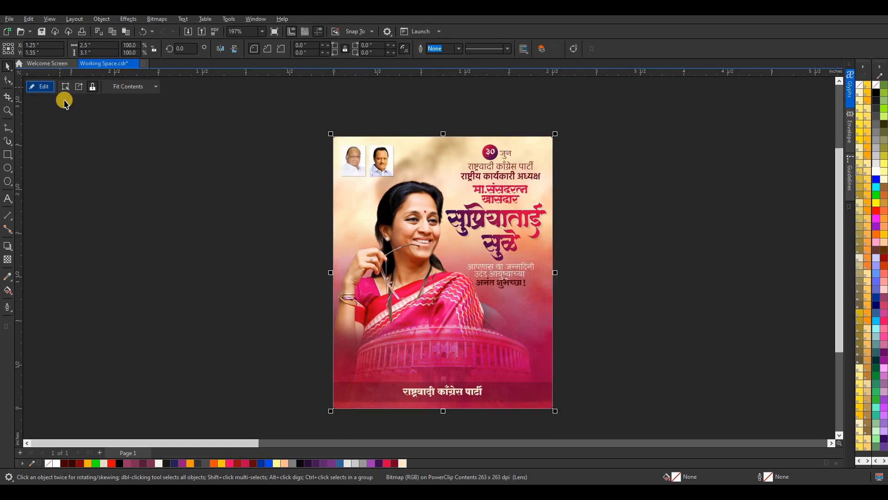
{"action": "left_click", "coordinate": [613, 283]}
{"action": "scroll", "coordinate": [519, 209], "scroll_direction": "down", "scroll_amount": 1}
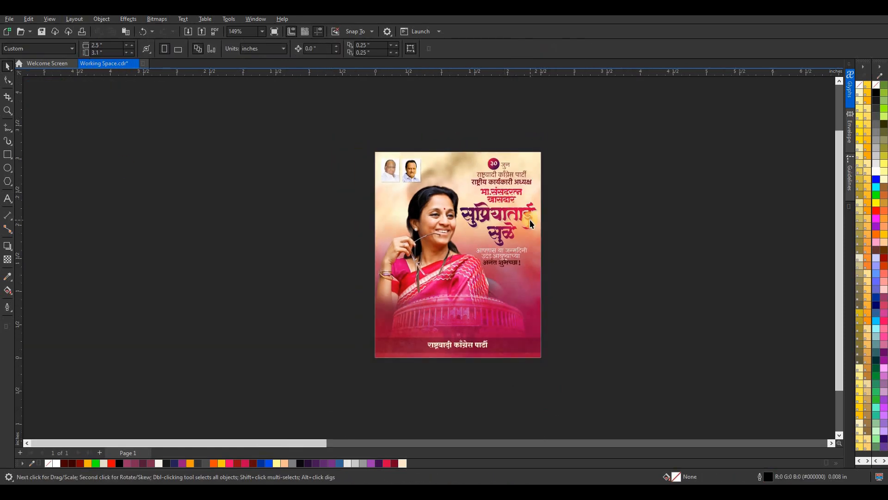
- Scale the two framed leader photos in the poster's upper-left corner down to about 0.52 inches wide
{"action": "scroll", "coordinate": [531, 223], "scroll_direction": "up", "scroll_amount": 1}
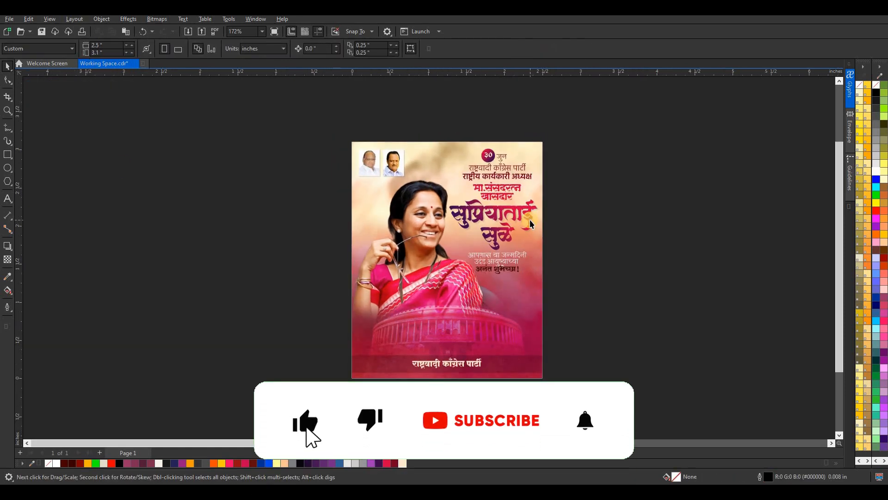
{"action": "left_click", "coordinate": [370, 161]}
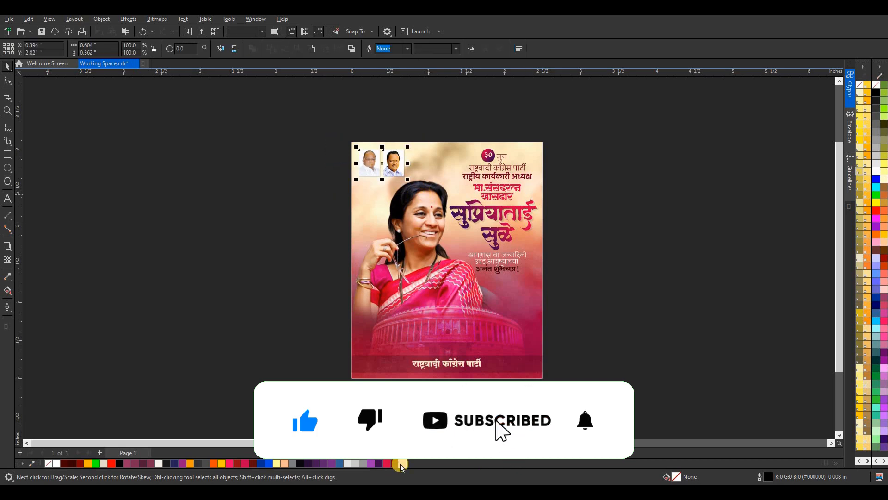
{"action": "left_click", "coordinate": [215, 216]}
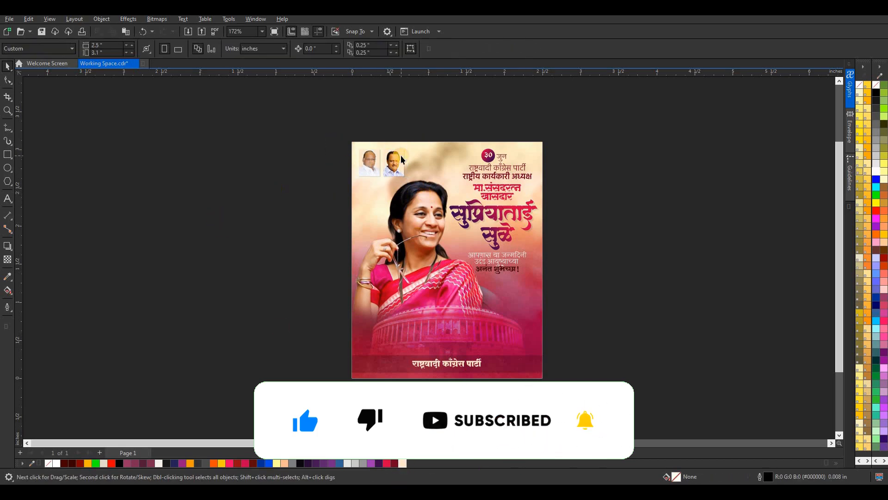
{"action": "scroll", "coordinate": [400, 159], "scroll_direction": "up", "scroll_amount": 3}
{"action": "left_click_drag", "start_coordinate": [291, 125], "coordinate": [399, 185]}
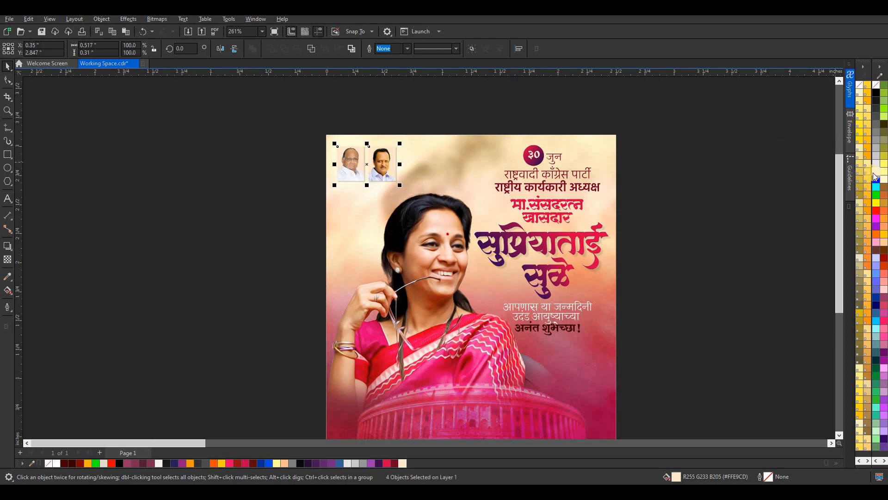
{"action": "left_click", "coordinate": [463, 114]}
{"action": "scroll", "coordinate": [463, 113], "scroll_direction": "down", "scroll_amount": 2}
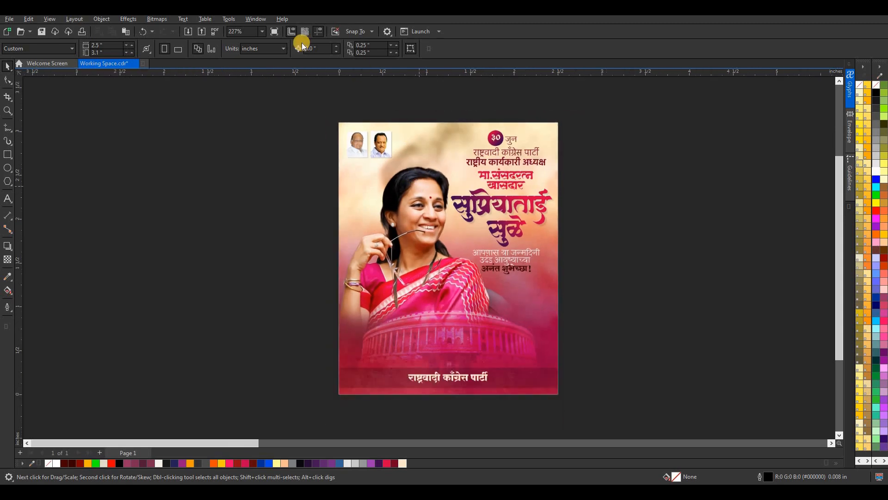
- Copy the footer's राष्ट्रवादी काँग्रेस पार्टी text beside the poster and duplicate it alongside, making a two-phrase row about 1.84 inches wide
{"action": "scroll", "coordinate": [525, 151], "scroll_direction": "down", "scroll_amount": 1}
{"action": "scroll", "coordinate": [525, 152], "scroll_direction": "up", "scroll_amount": 2}
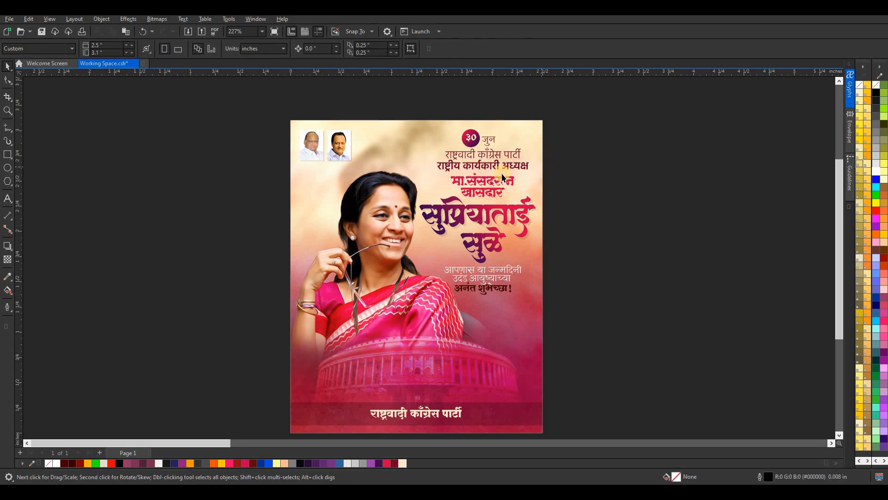
{"action": "left_click", "coordinate": [432, 411]}
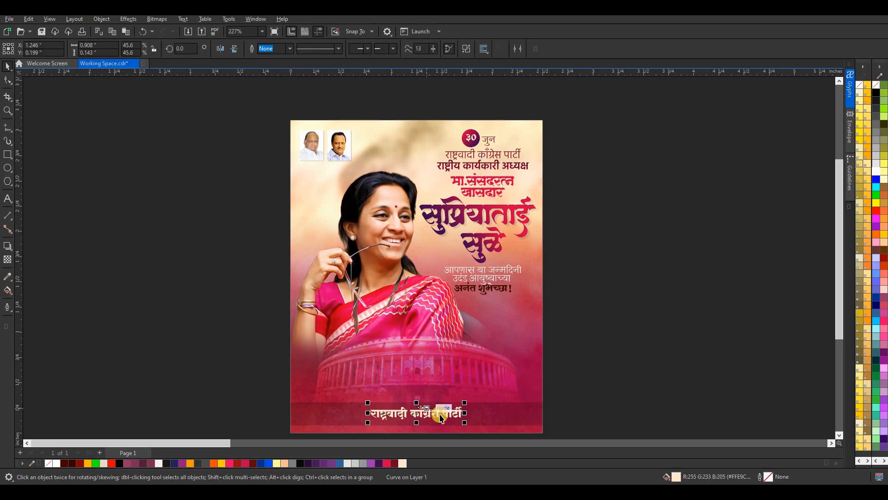
{"action": "left_click_drag", "start_coordinate": [579, 250], "coordinate": [460, 218]}
{"action": "right_click", "coordinate": [615, 184]}
{"action": "scroll", "coordinate": [651, 193], "scroll_direction": "down", "scroll_amount": 1}
{"action": "scroll", "coordinate": [651, 193], "scroll_direction": "up", "scroll_amount": 1}
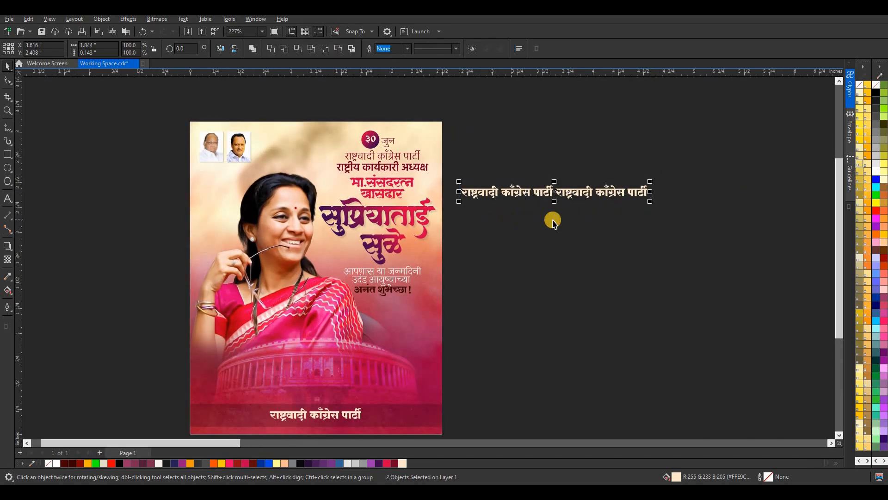
- Duplicate the two-phrase row directly below and repeat the duplication until the text block has twelve evenly spaced rows
{"action": "left_click_drag", "start_coordinate": [556, 193], "coordinate": [558, 208]}
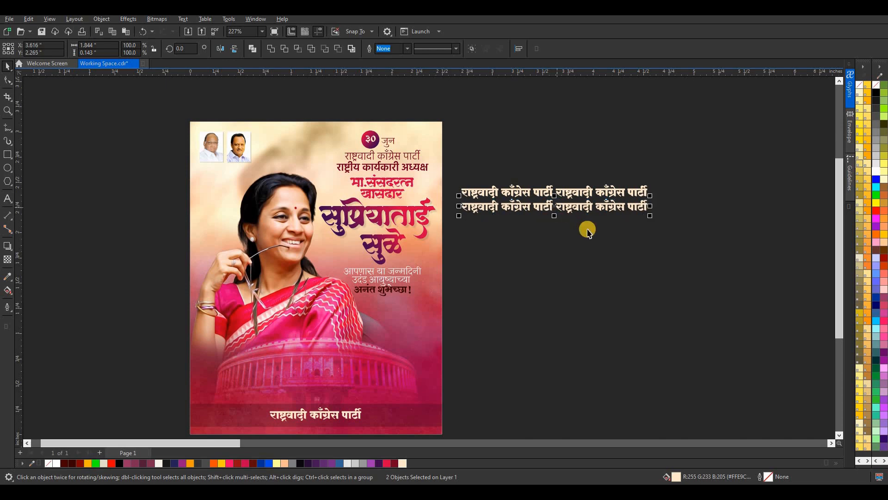
{"action": "key", "text": "ctrl+r"}
{"action": "key", "text": "ctrl+r"}
{"action": "key", "text": "ctrl+r"}
{"action": "key", "text": "ctrl+r"}
{"action": "key", "text": "ctrl+r"}
{"action": "key", "text": "ctrl+r"}
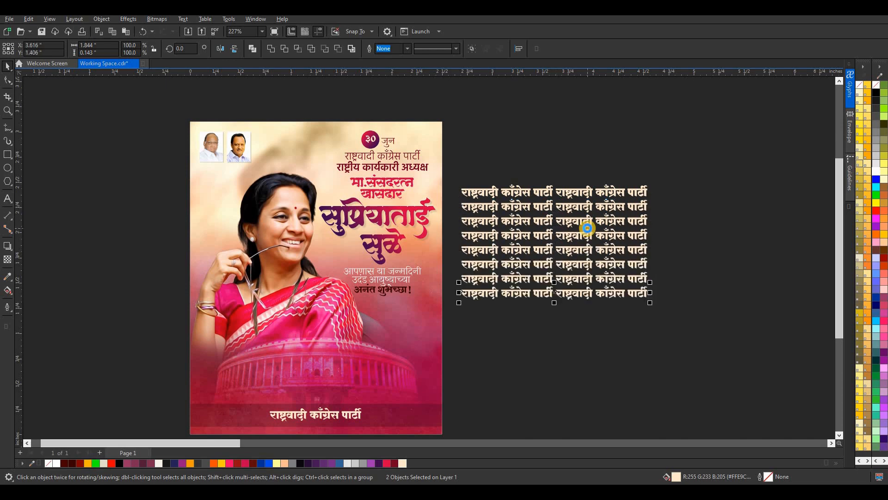
{"action": "key", "text": "ctrl+r"}
{"action": "key", "text": "ctrl+r"}
{"action": "key", "text": "ctrl+r"}
{"action": "key", "text": "ctrl+r"}
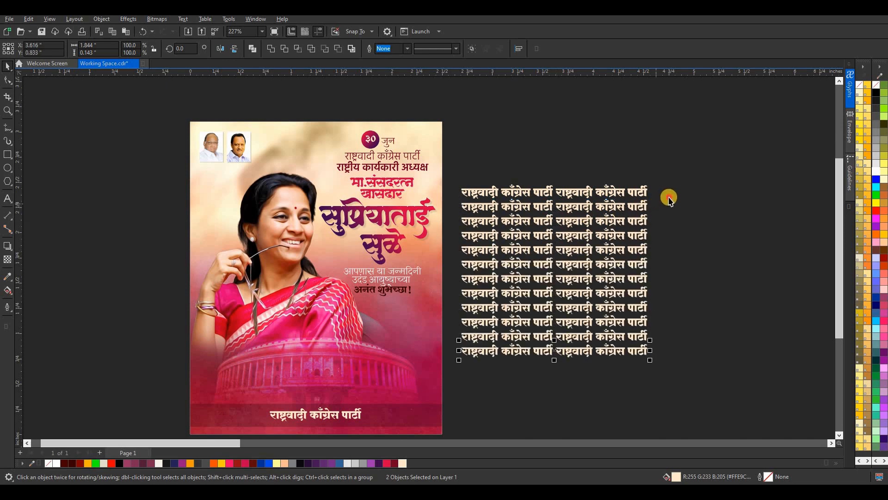
{"action": "key", "text": "Escape"}
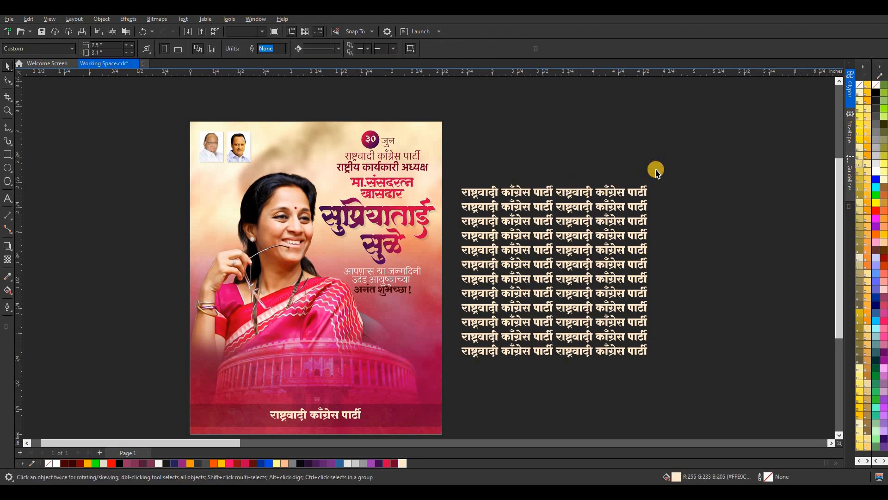
- Combine all the duplicated party-name texts into a single curve and fill it black
{"action": "left_click_drag", "start_coordinate": [655, 169], "coordinate": [451, 377]}
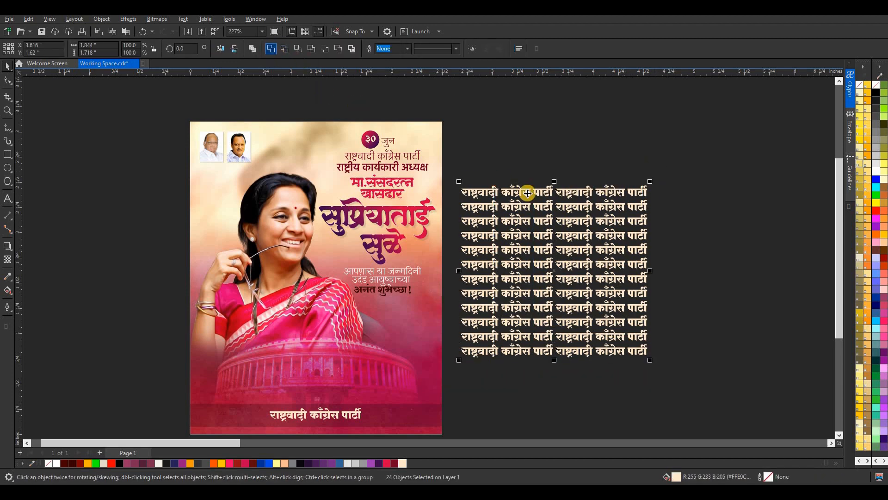
{"action": "key", "text": "ctrl+l"}
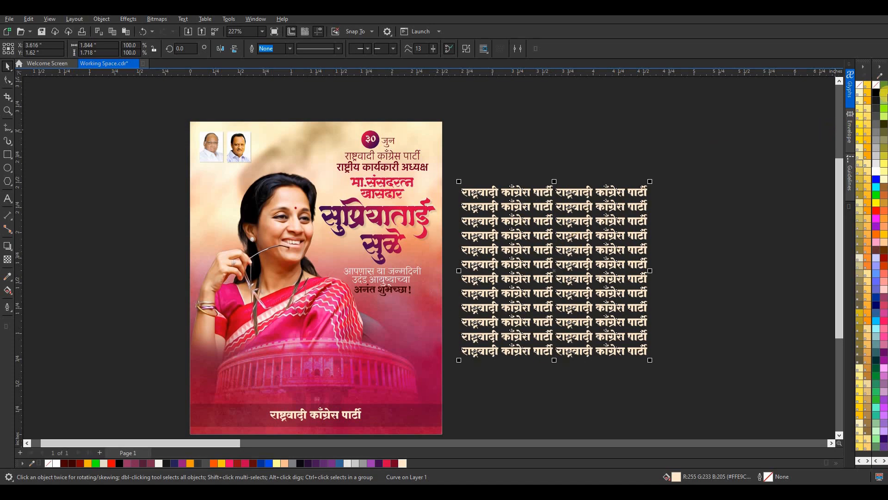
{"action": "left_click", "coordinate": [881, 95]}
- Fit the black text pattern over the poster's upper part at about 2.45 × 1.34 inches and make it nearly transparent
{"action": "left_click_drag", "start_coordinate": [552, 277], "coordinate": [284, 221]}
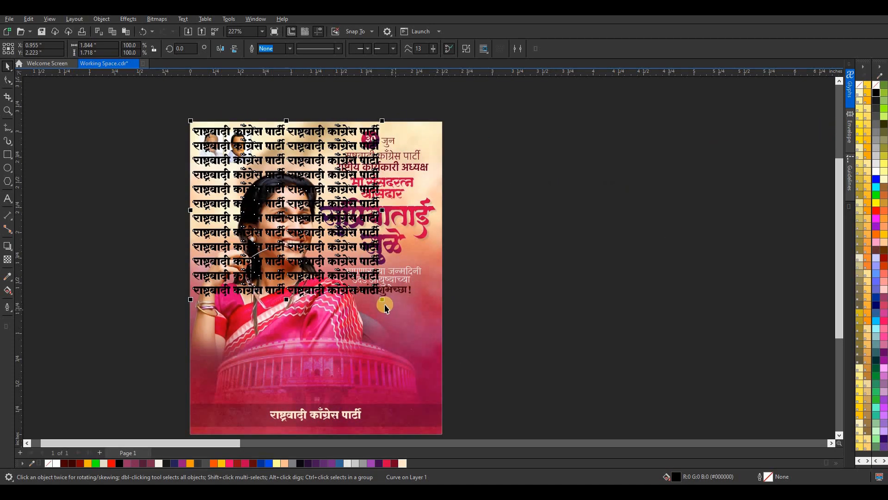
{"action": "left_click_drag", "start_coordinate": [400, 313], "coordinate": [446, 356]}
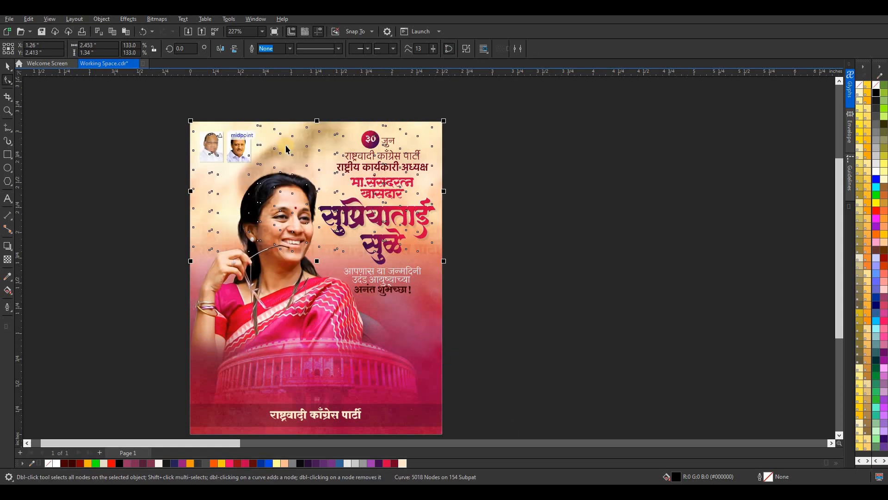
- PowerClip the faint party-name text pattern inside the poster's background rectangle
{"action": "right_click", "coordinate": [422, 251]}
{"action": "left_click", "coordinate": [454, 321]}
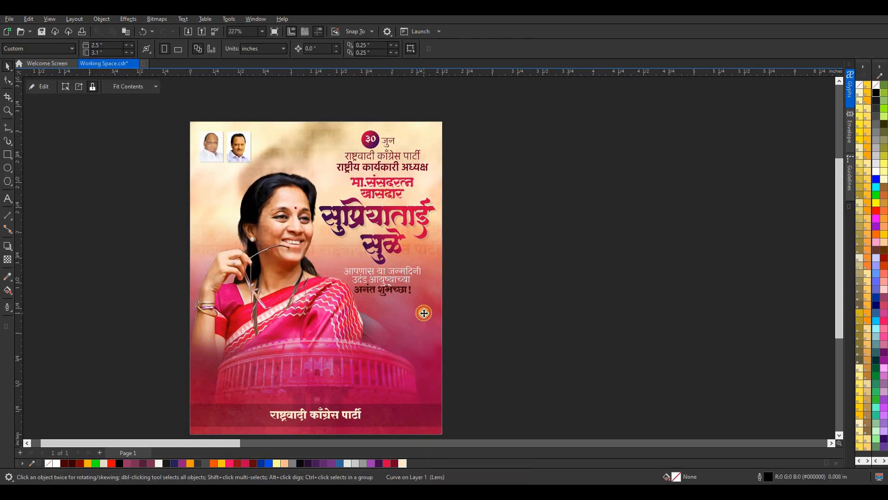
{"action": "left_click", "coordinate": [493, 260]}
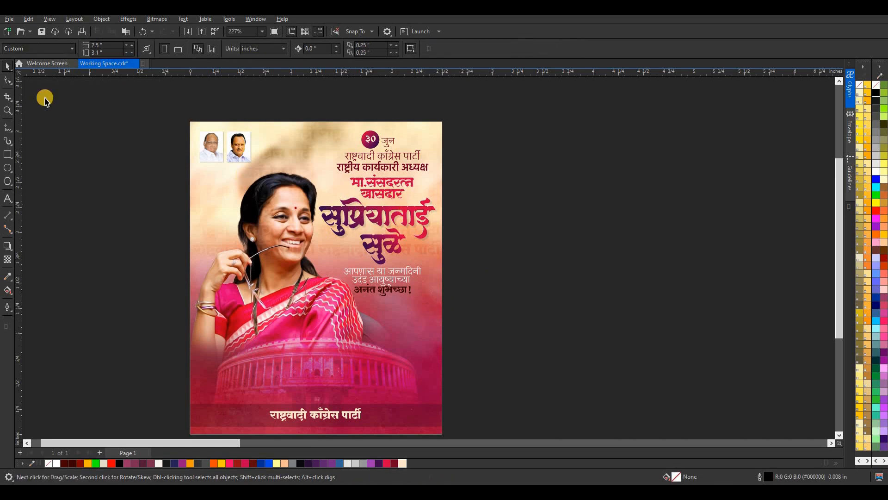
- Edit the poster's PowerClip contents, bring the woman's photo in front of the faint text pattern and finish editing
{"action": "left_click", "coordinate": [193, 138]}
{"action": "left_click", "coordinate": [29, 90]}
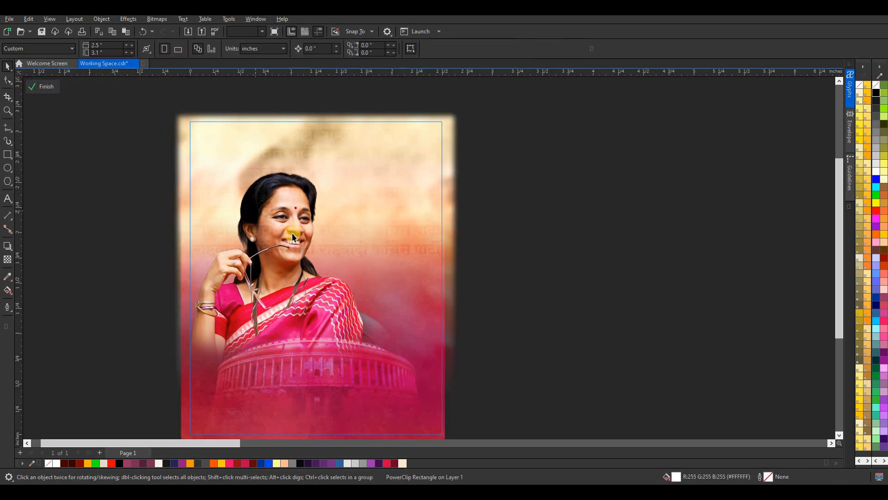
{"action": "left_click", "coordinate": [291, 295]}
{"action": "key", "text": "shift+Page_Up"}
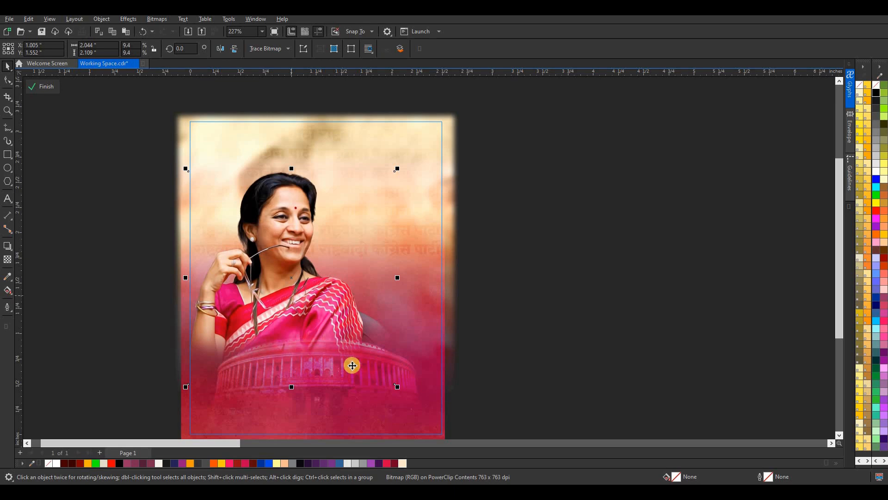
{"action": "left_click", "coordinate": [373, 400]}
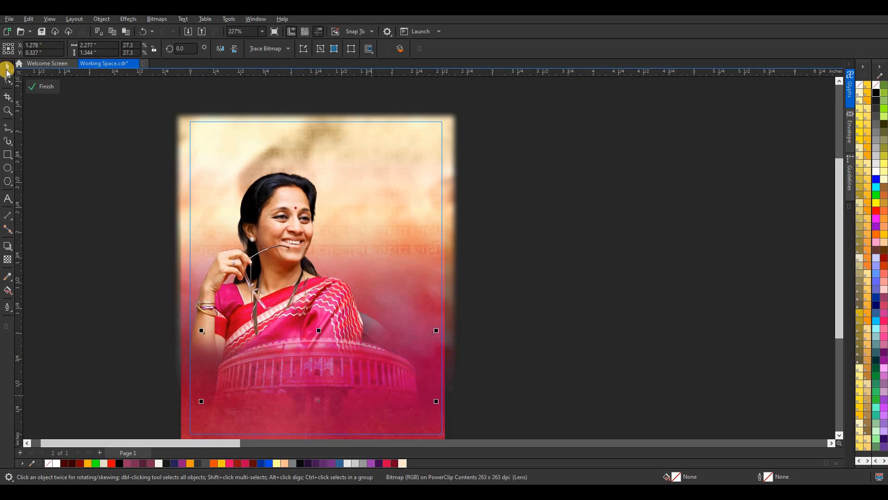
{"action": "left_click", "coordinate": [42, 87]}
{"action": "left_click", "coordinate": [478, 184]}
{"action": "scroll", "coordinate": [478, 184], "scroll_direction": "down", "scroll_amount": 1}
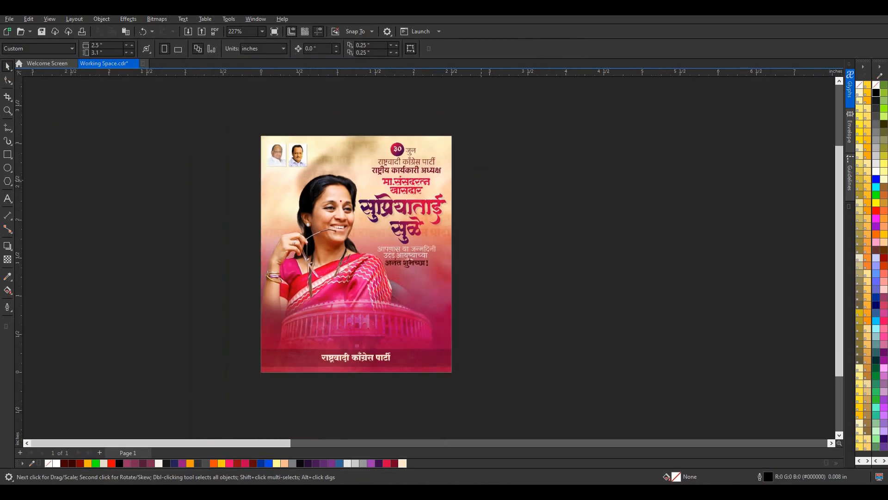
{"action": "scroll", "coordinate": [338, 201], "scroll_direction": "up", "scroll_amount": 1}
{"action": "scroll", "coordinate": [393, 189], "scroll_direction": "down", "scroll_amount": 1}
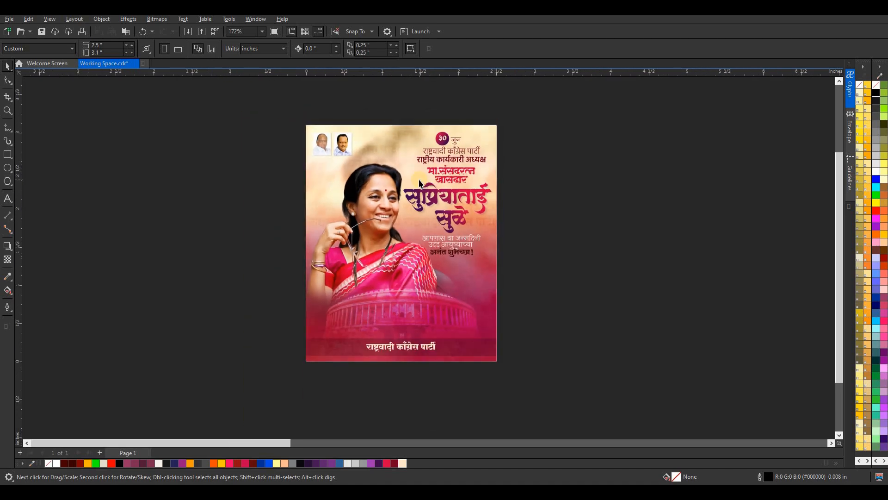
{"action": "scroll", "coordinate": [433, 178], "scroll_direction": "up", "scroll_amount": 1}
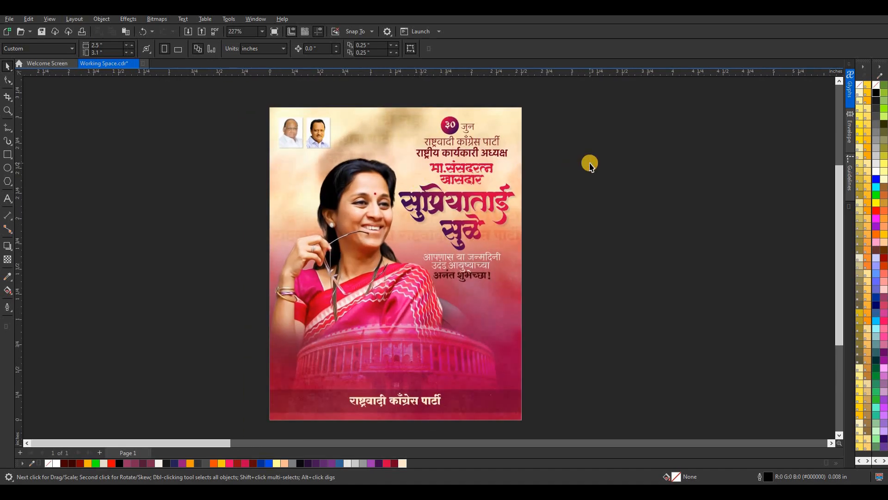